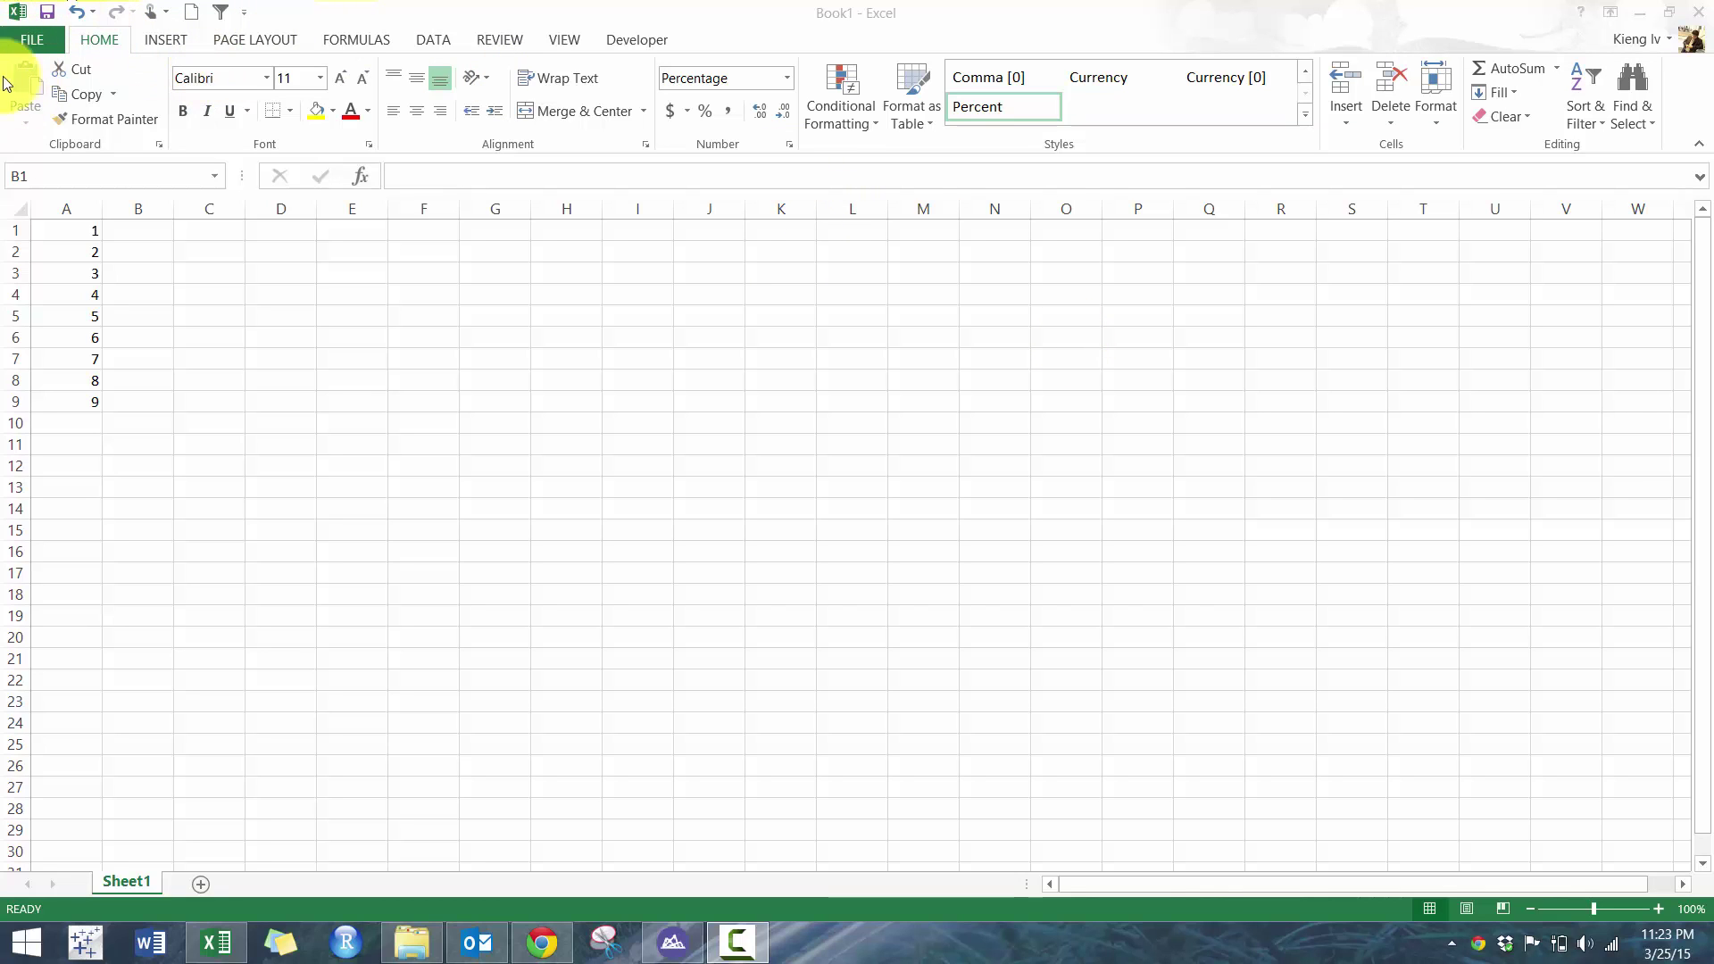
Step: Select cell B1, beside the digits 1–9 in column A
{"action": "left_click", "coordinate": [129, 239]}
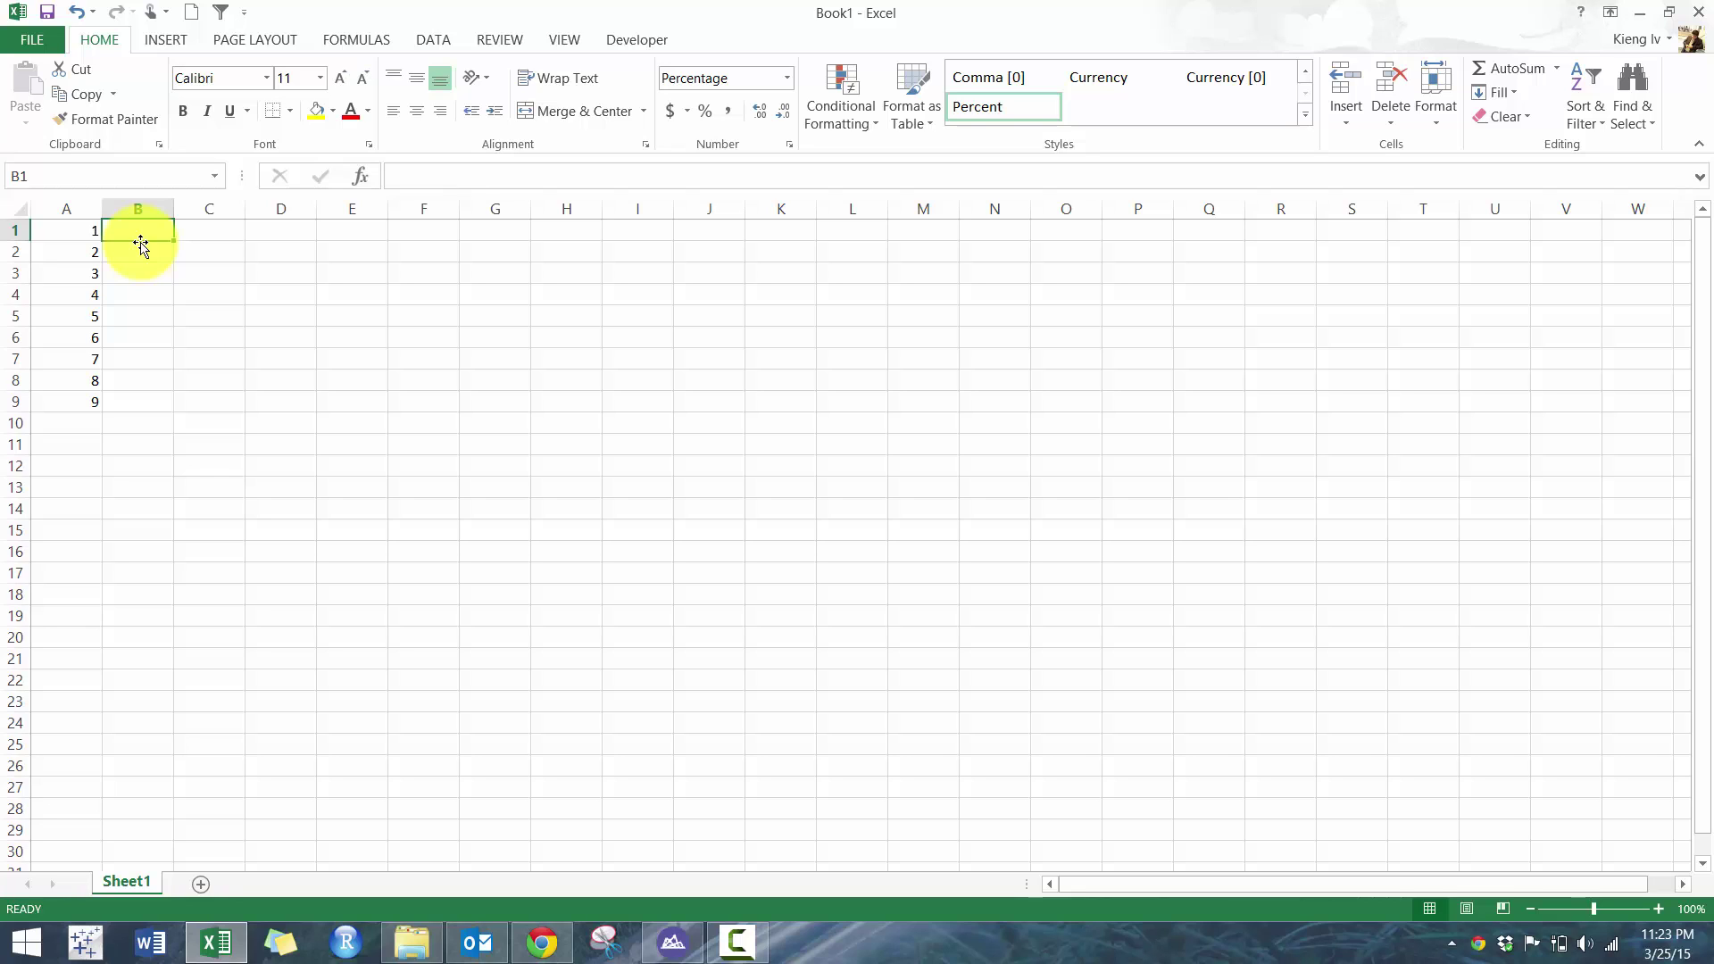
Step: Enter the formula =LOG(A1+1)-LOG(A1) in cell B1
{"action": "type", "text": "=log("}
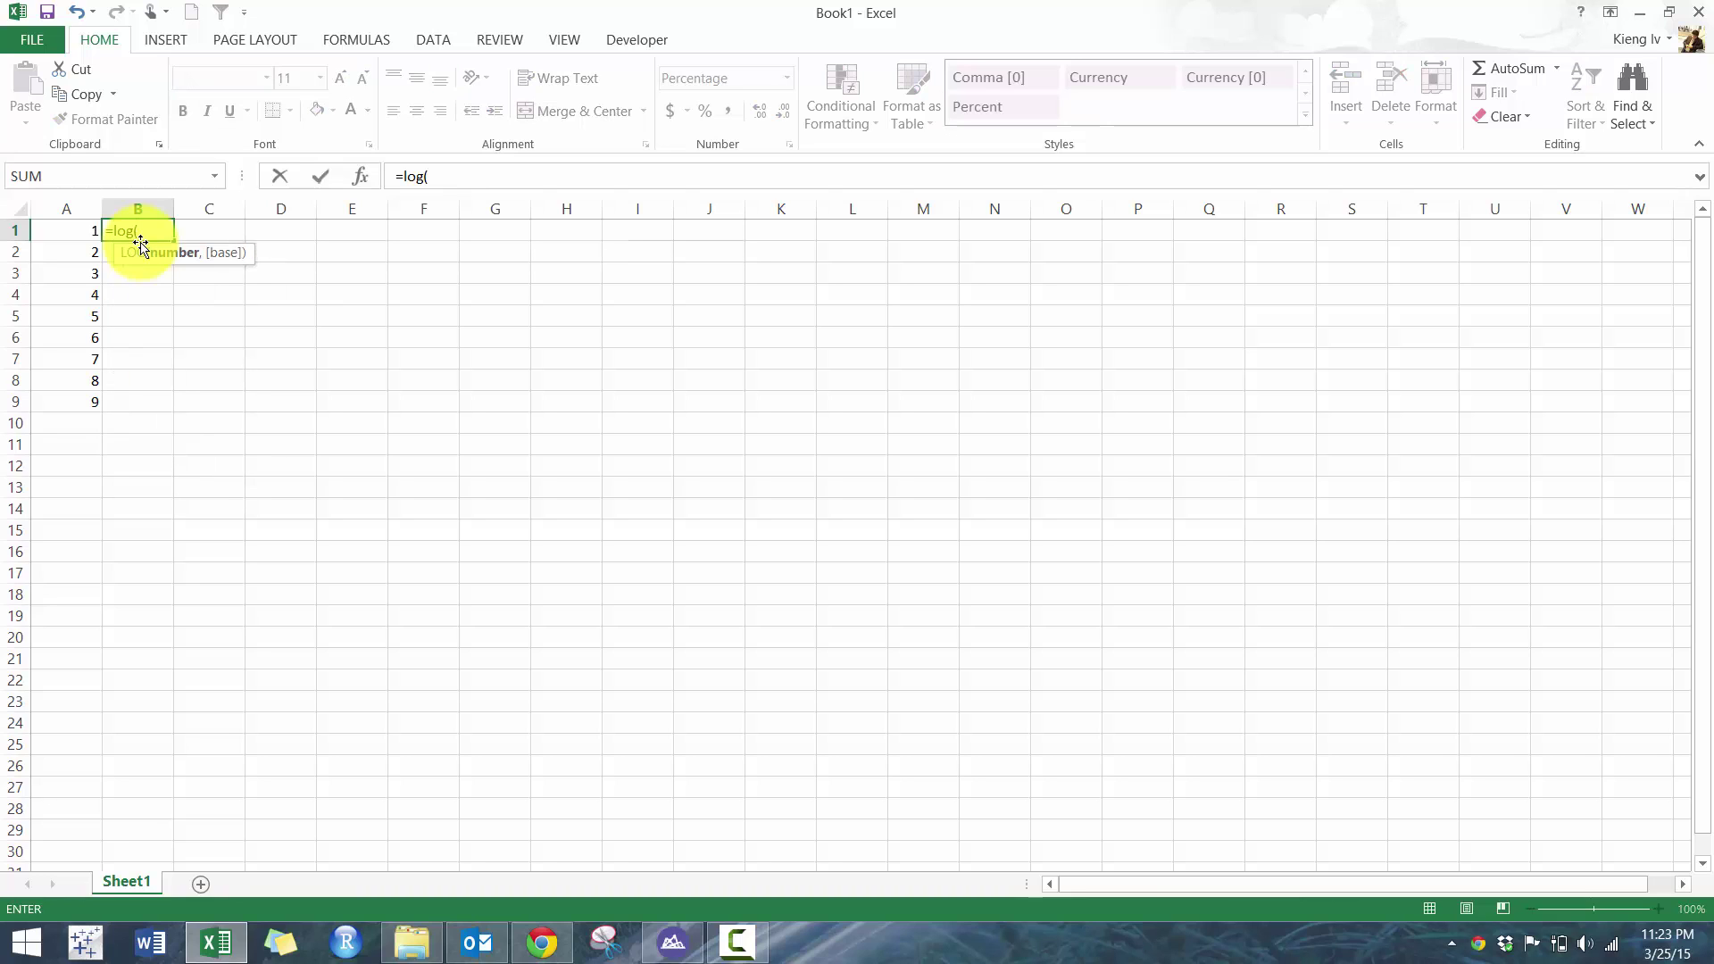
{"action": "key", "text": "Left"}
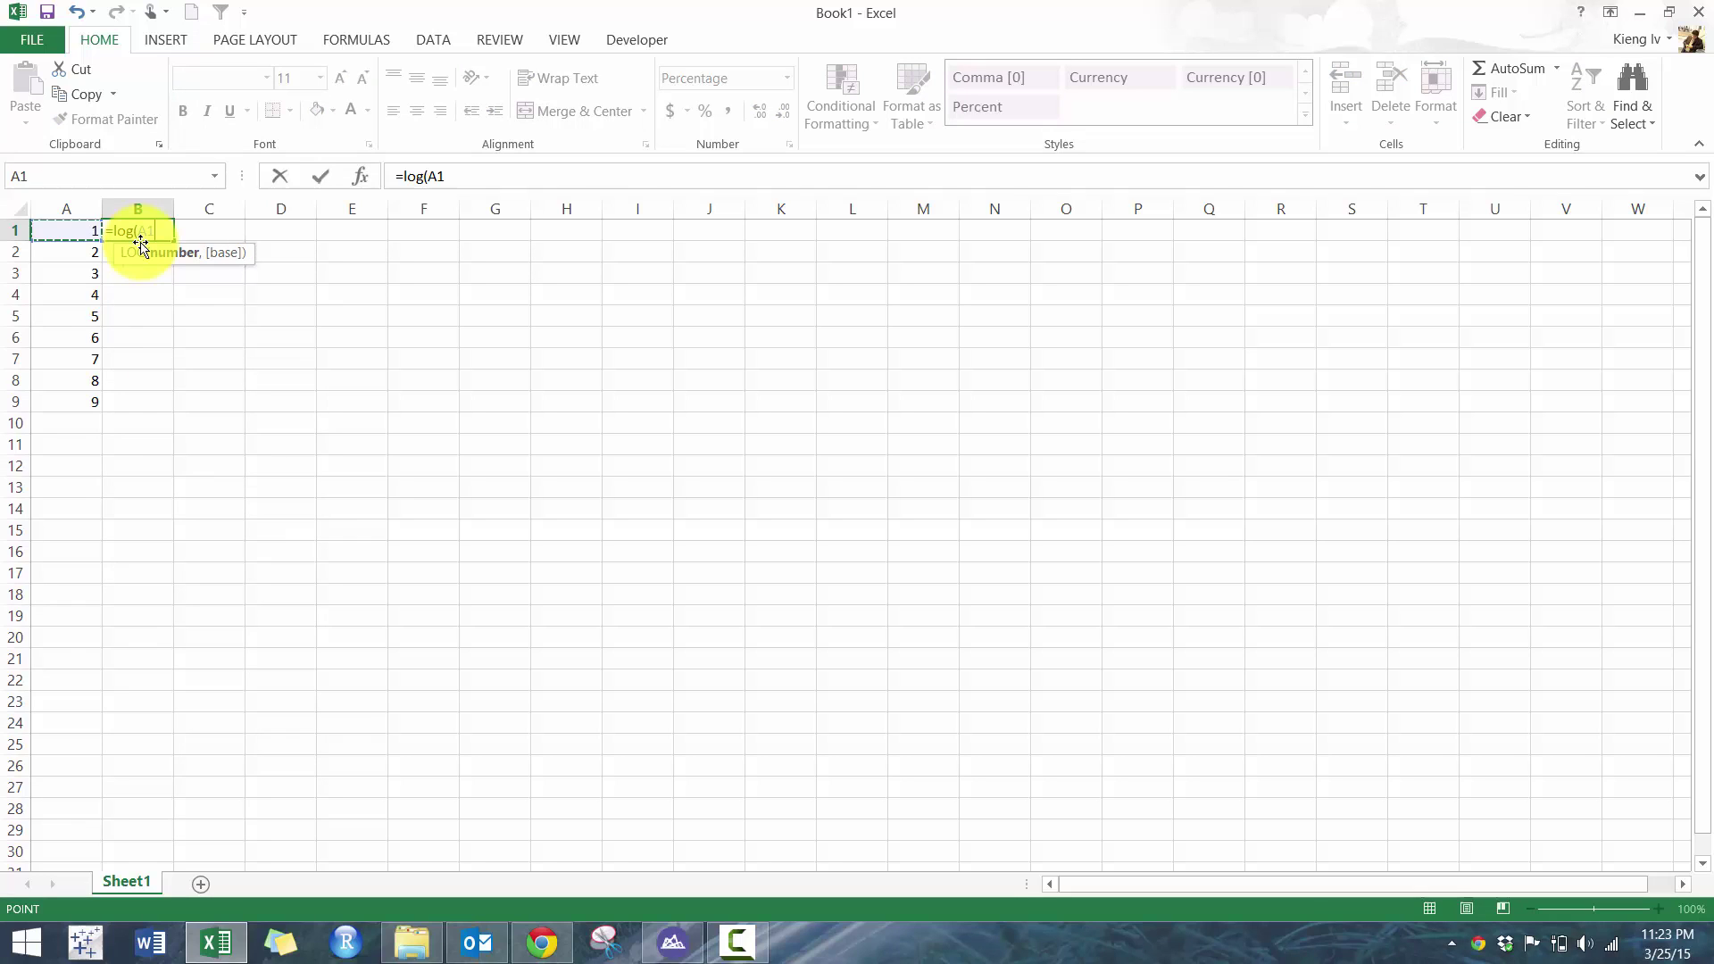
{"action": "type", "text": "+1"}
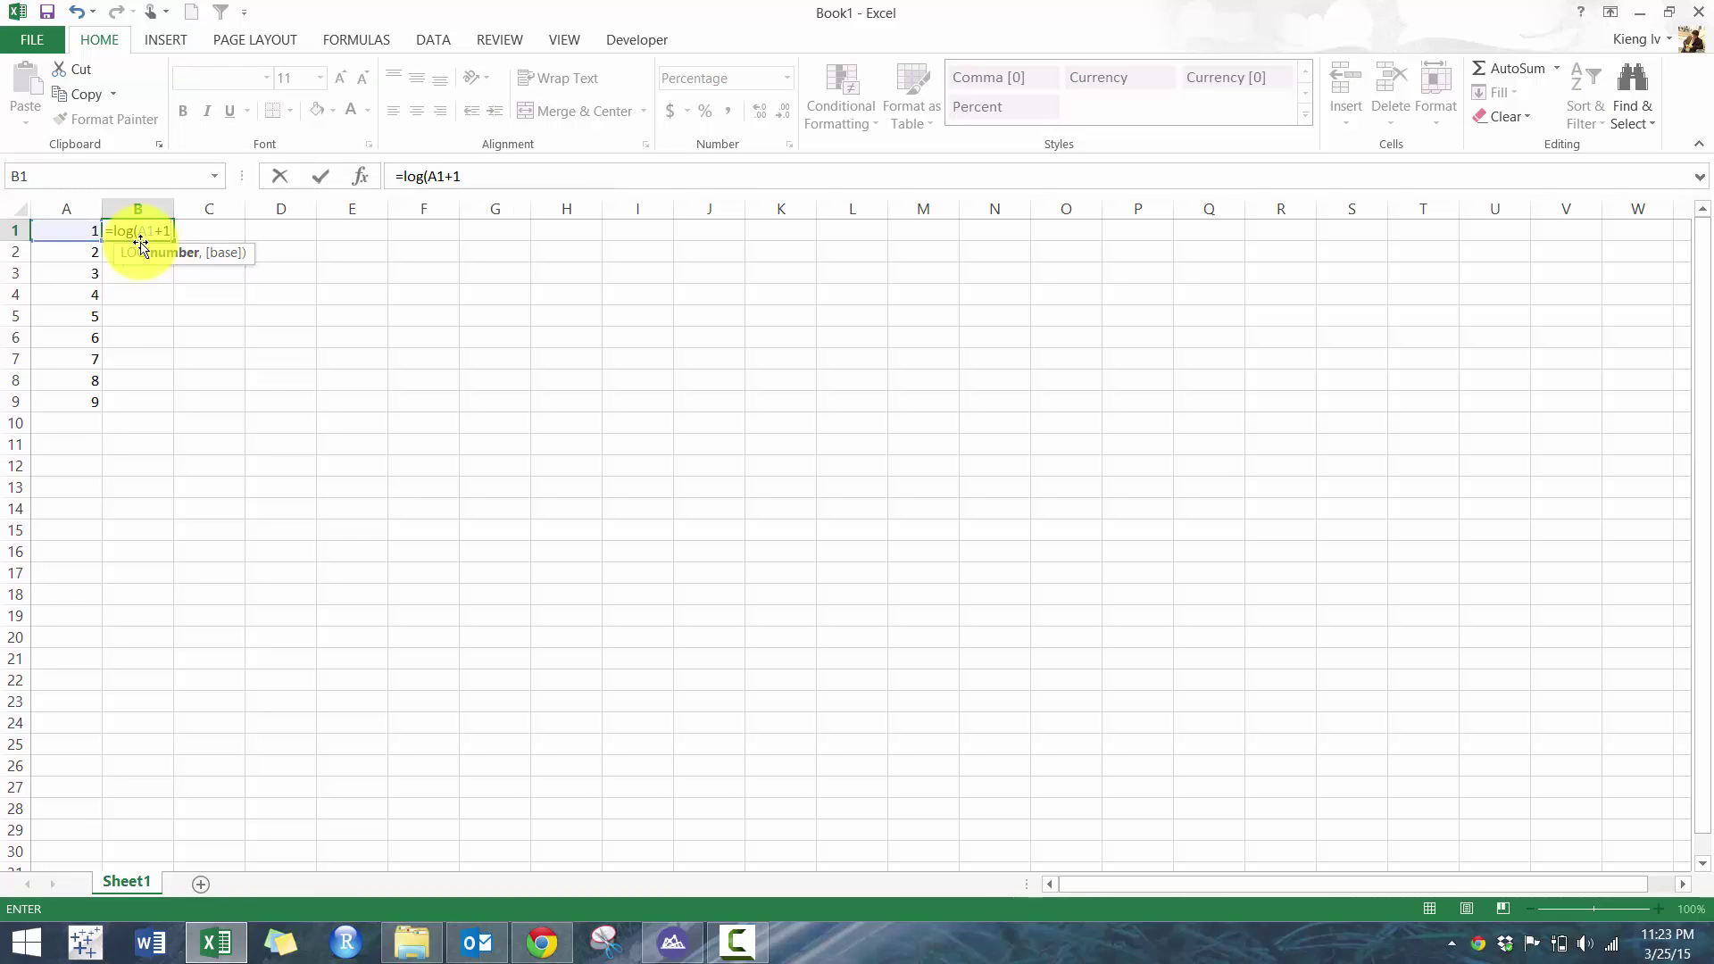
{"action": "type", "text": ")+"}
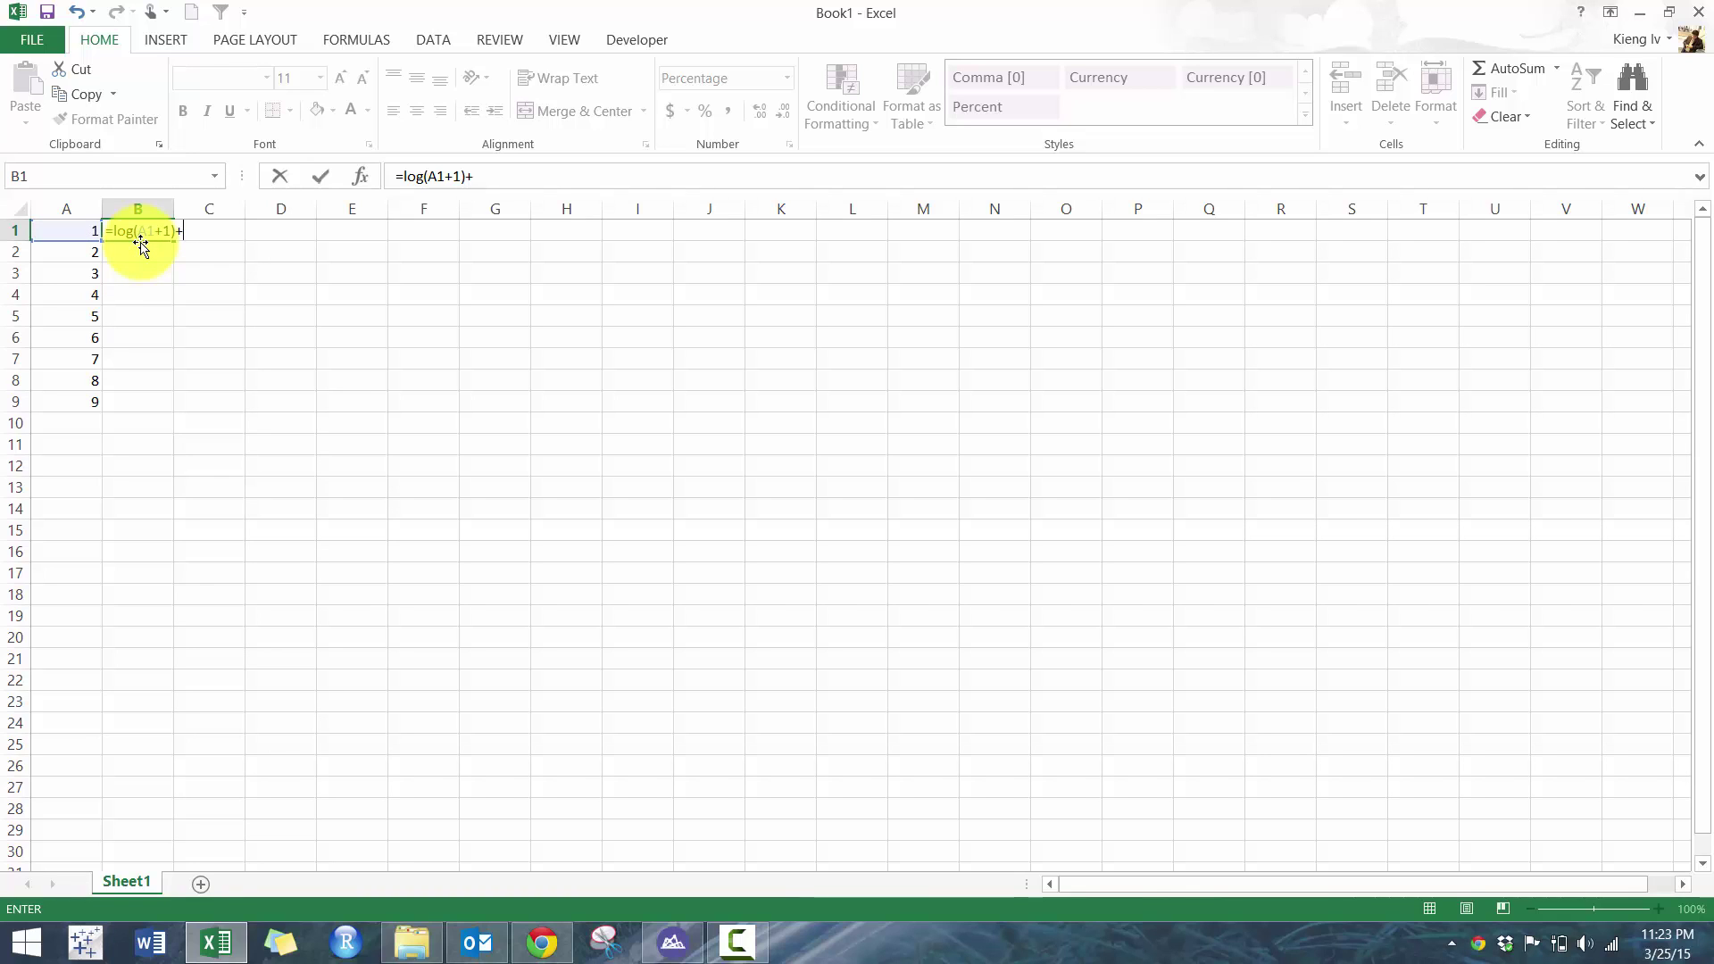
{"action": "type", "text": "log"}
{"action": "key", "text": "BackSpace"}
{"action": "key", "text": "BackSpace"}
{"action": "type", "text": "log("}
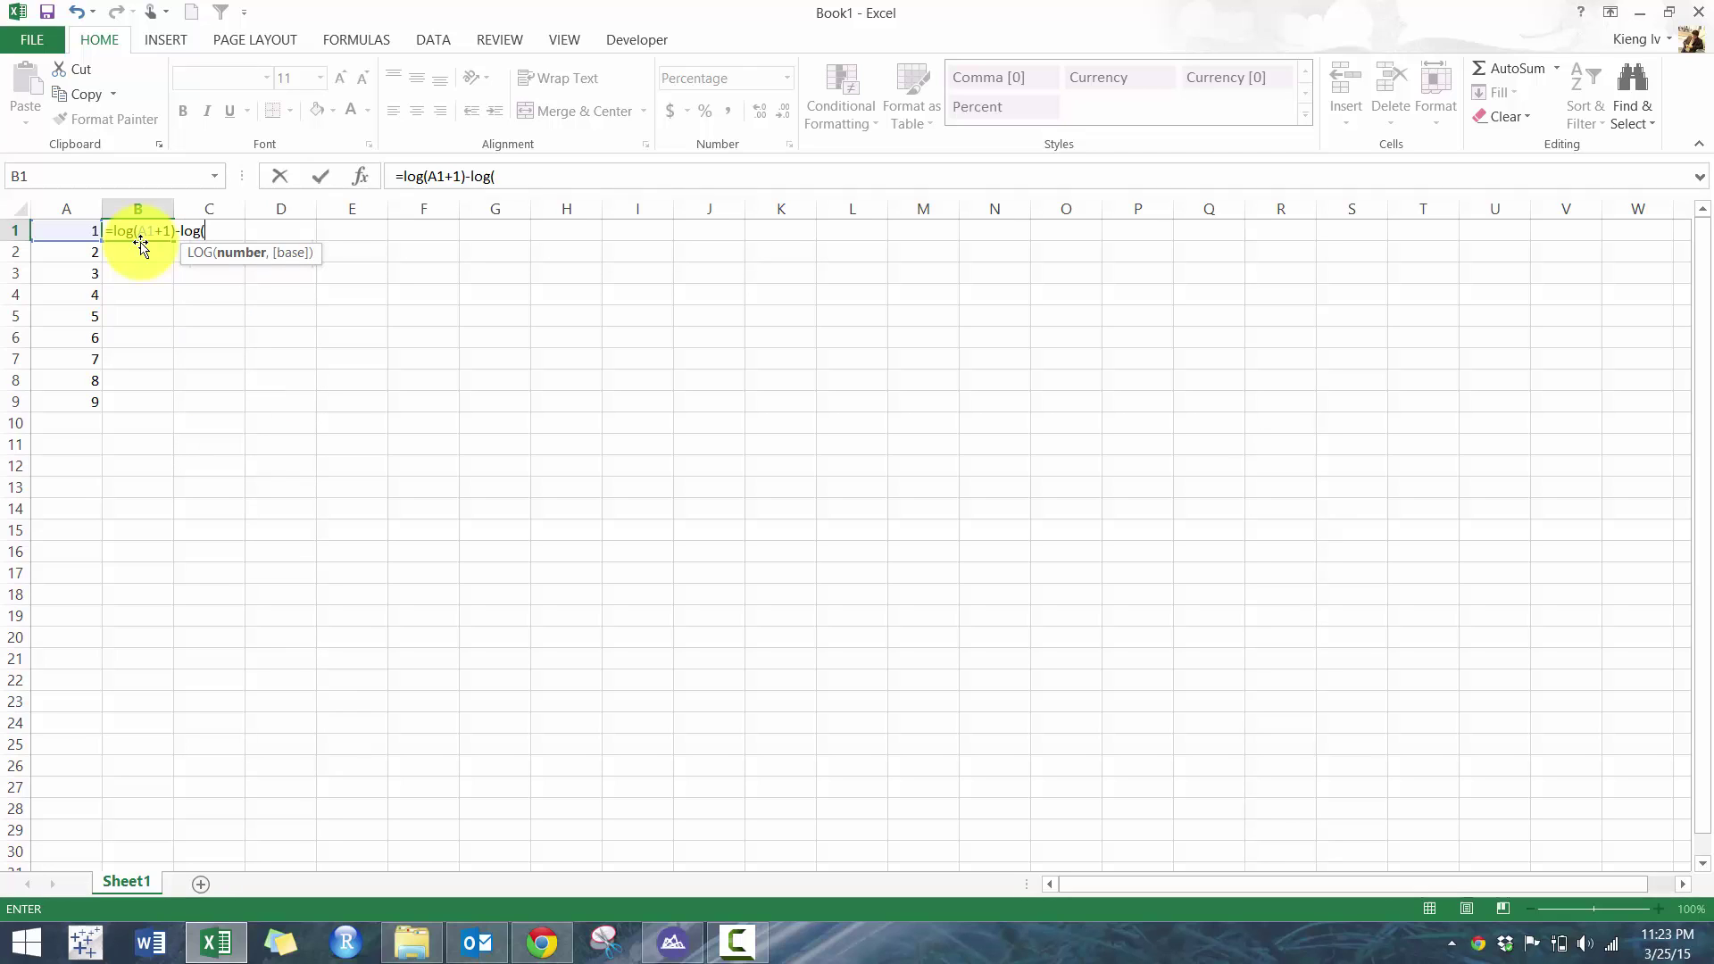
{"action": "key", "text": "Left"}
{"action": "type", "text": ")"}
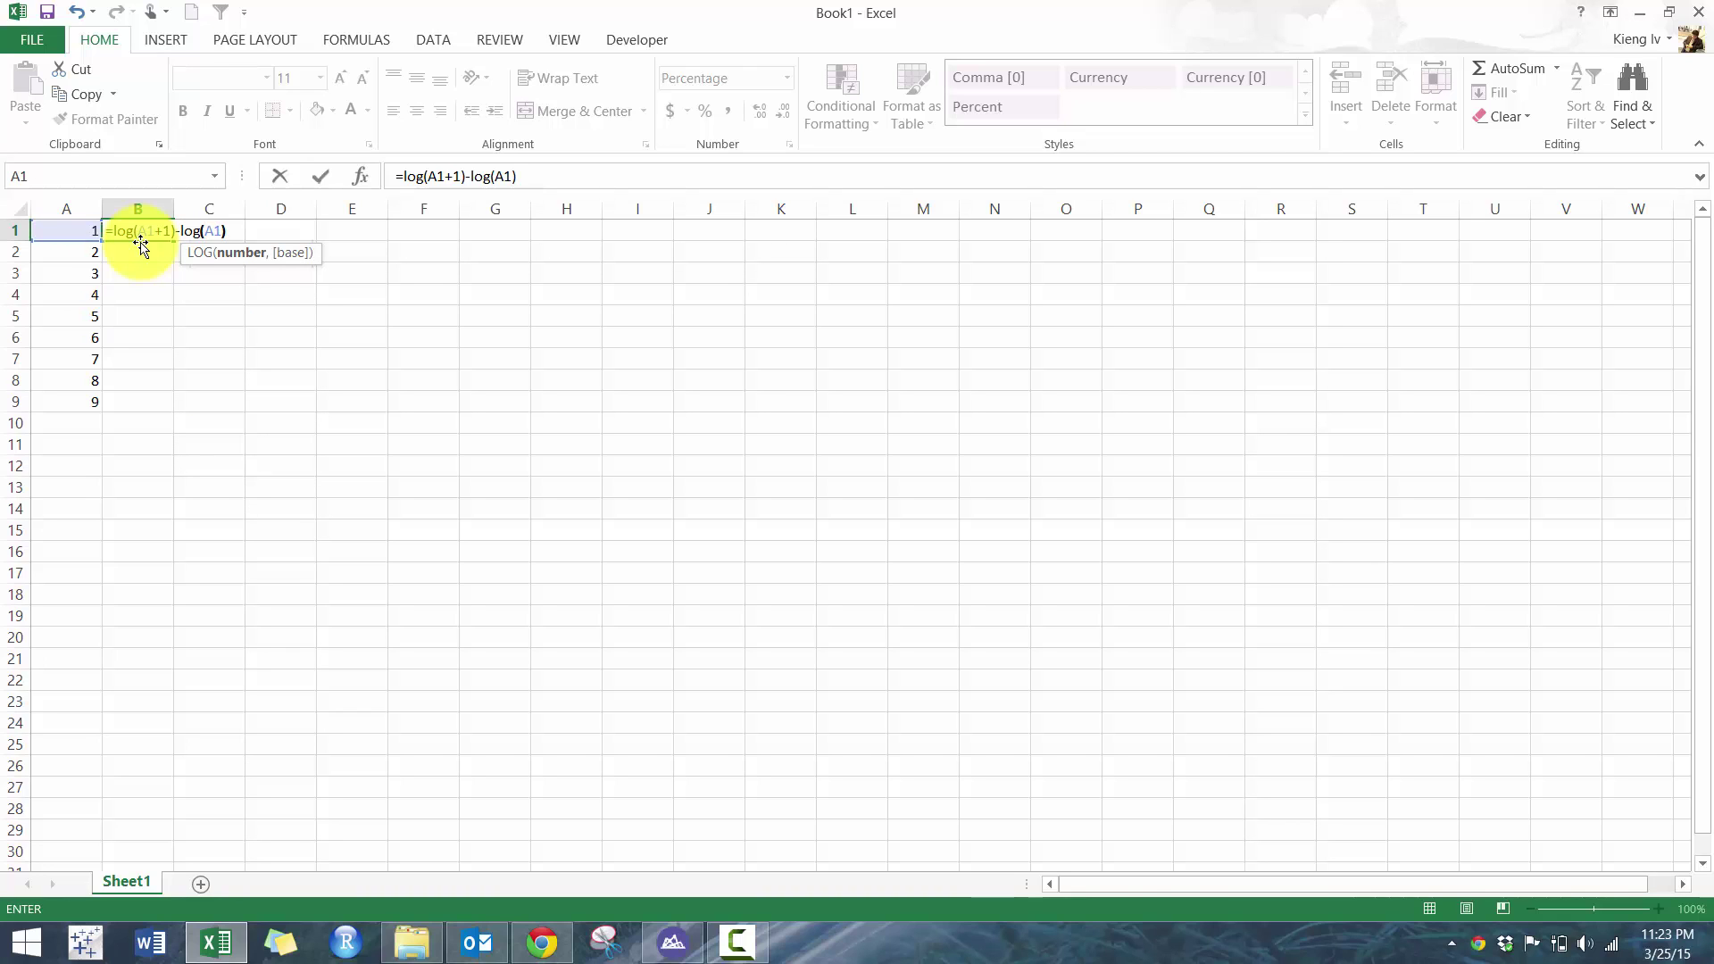
{"action": "key", "text": "Return"}
Step: Copy the B1 formula down into cells B2 through B9
{"action": "key", "text": "Up"}
{"action": "key", "text": "ctrl+c"}
{"action": "key", "text": "Left"}
{"action": "key", "text": "ctrl+Down"}
{"action": "key", "text": "Right"}
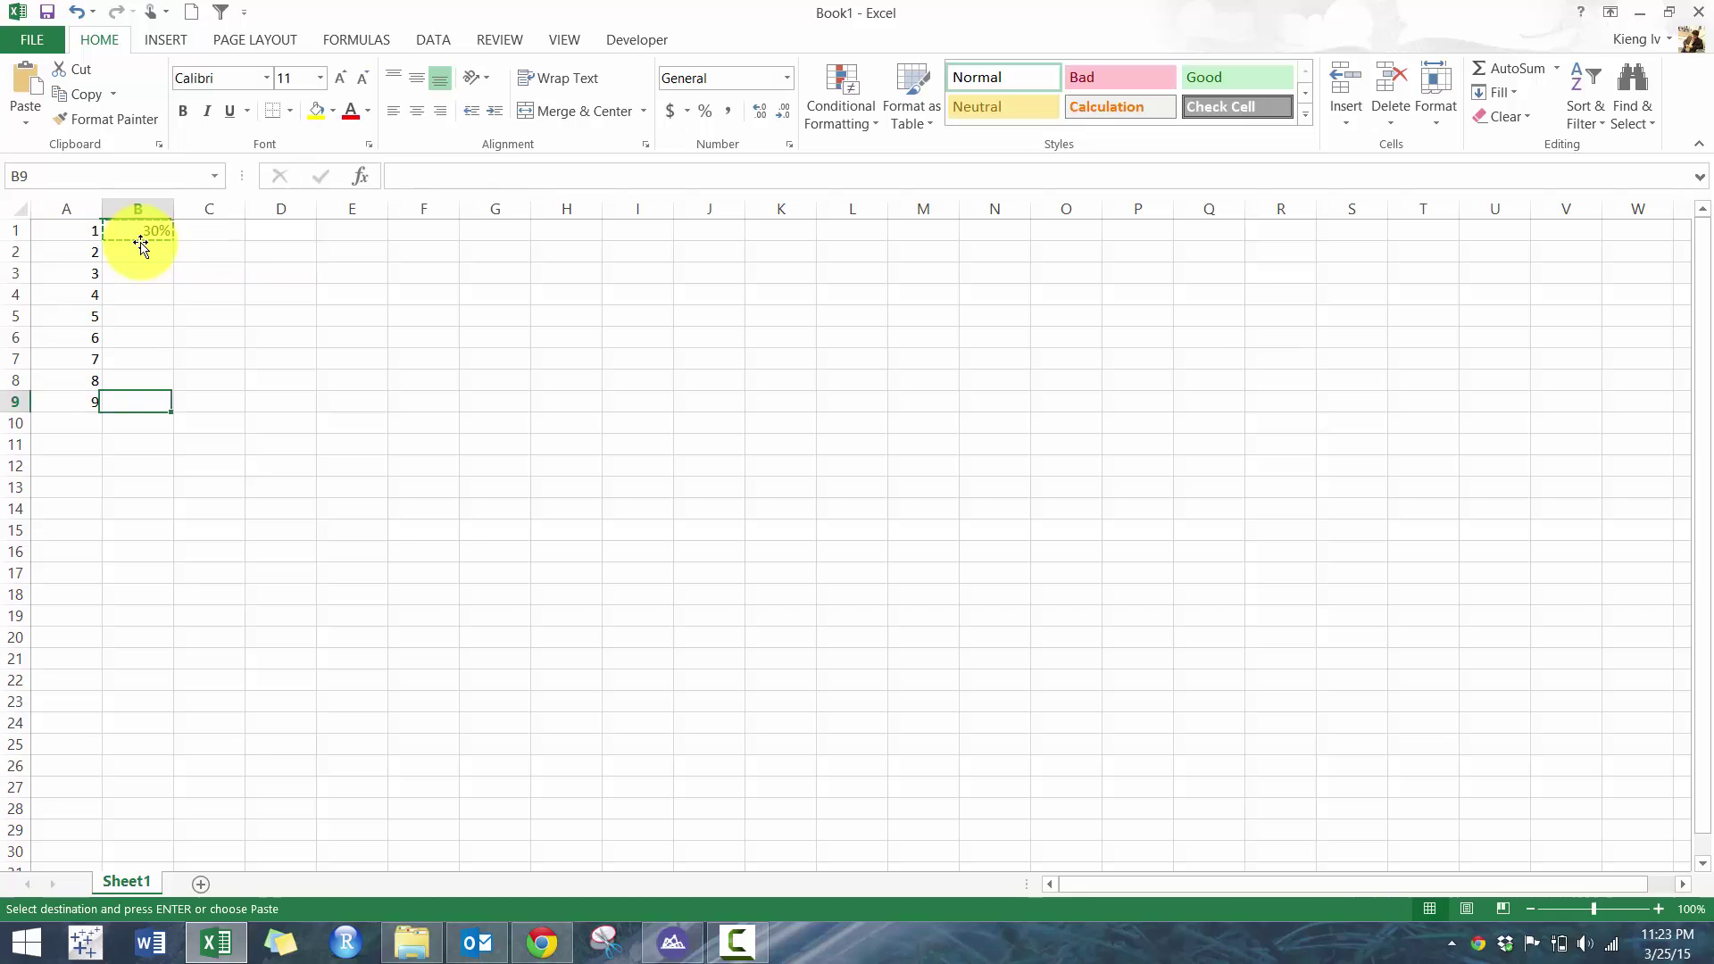
{"action": "key", "text": "ctrl+shift+Up"}
{"action": "key", "text": "ctrl+v"}
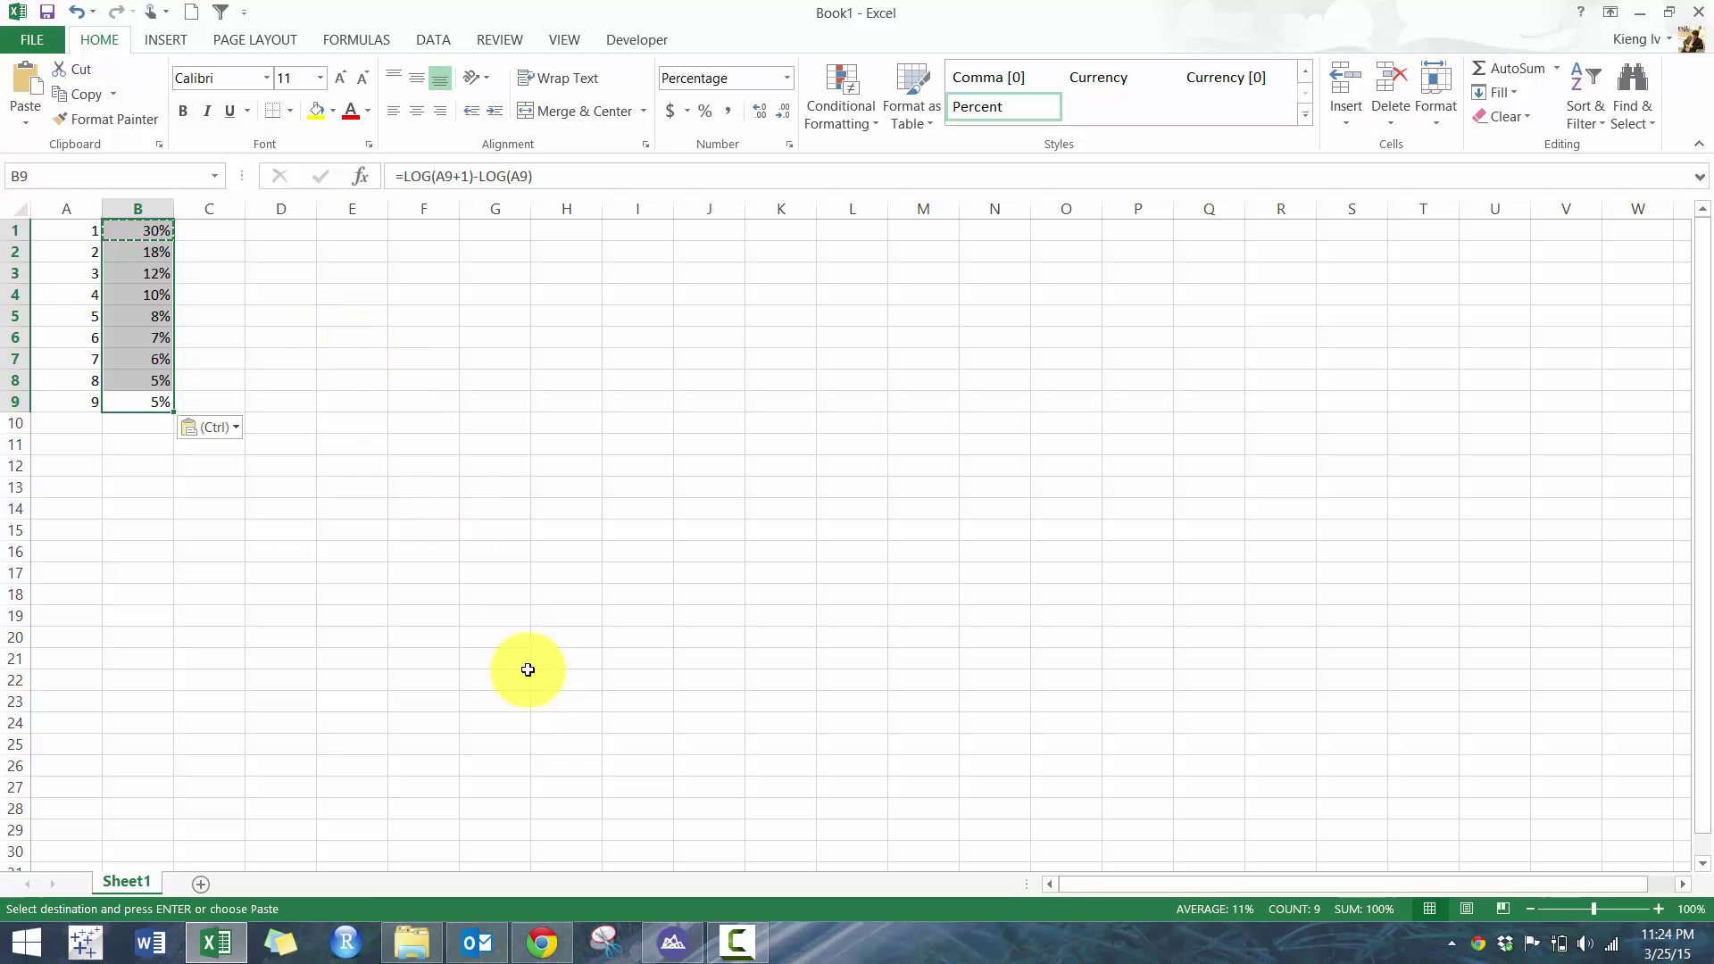
Step: Switch to ACL Analytics, showing the _Invoice_Data table with 773 records
{"action": "left_click", "coordinate": [676, 939]}
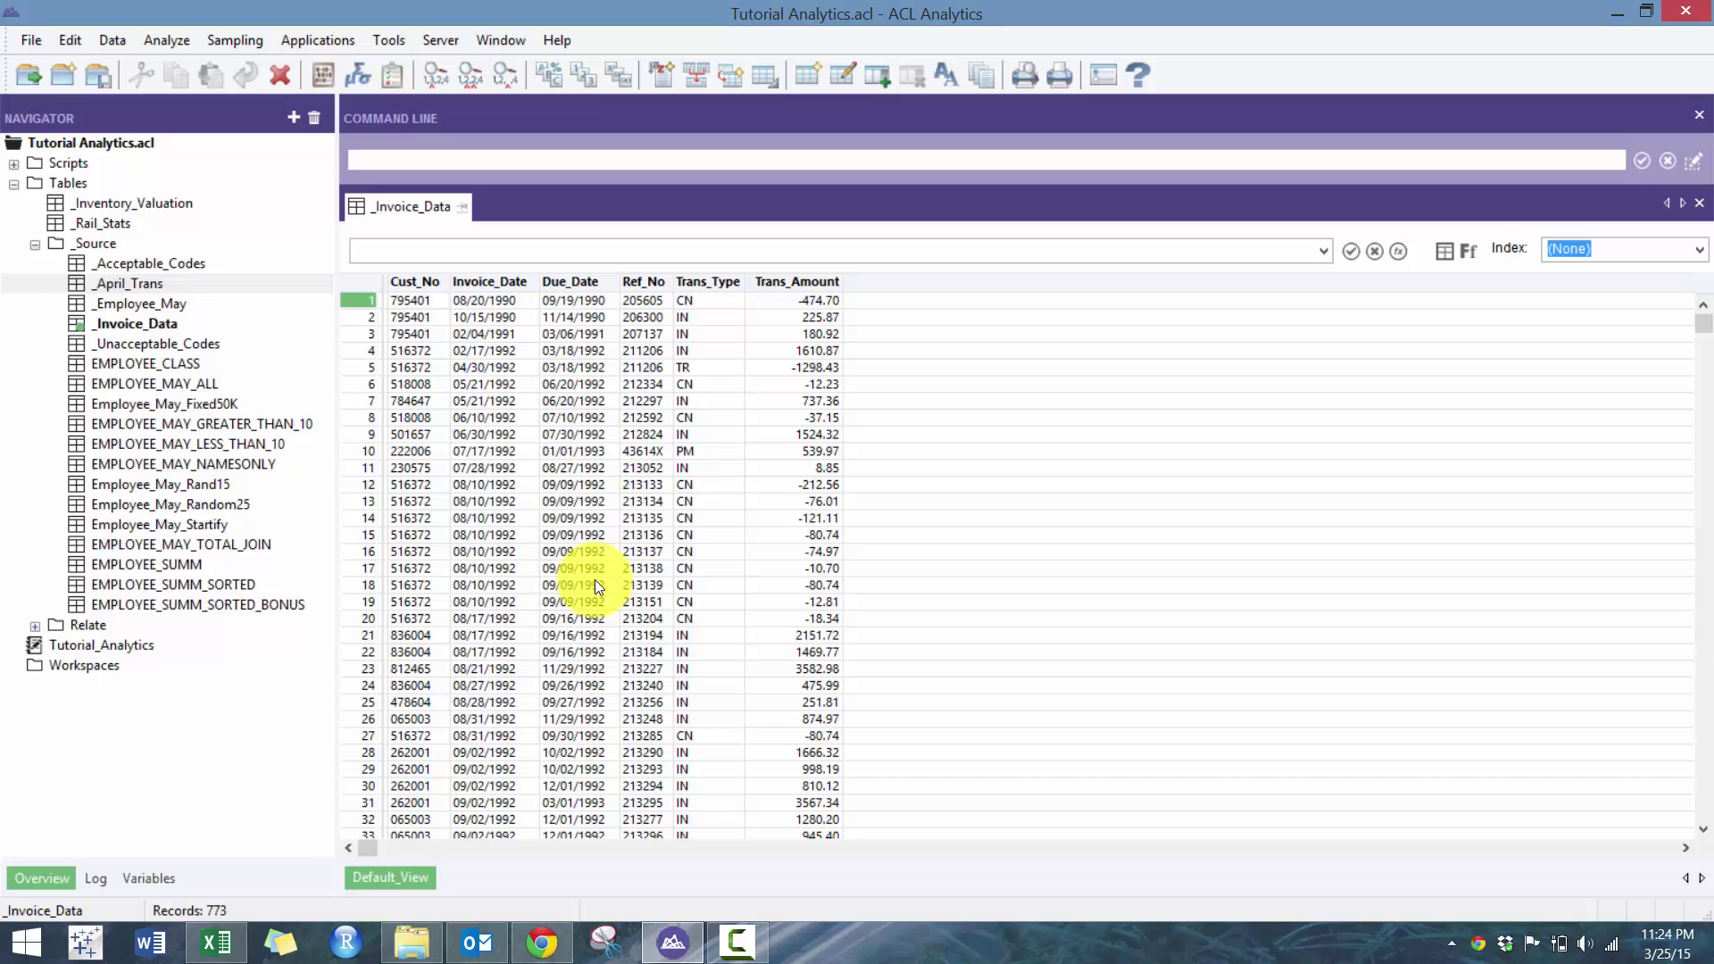
Step: Set up Analyze > Benford on Trans_Amount with 1 leading digit and upper/lower bounds
{"action": "left_click", "coordinate": [157, 42]}
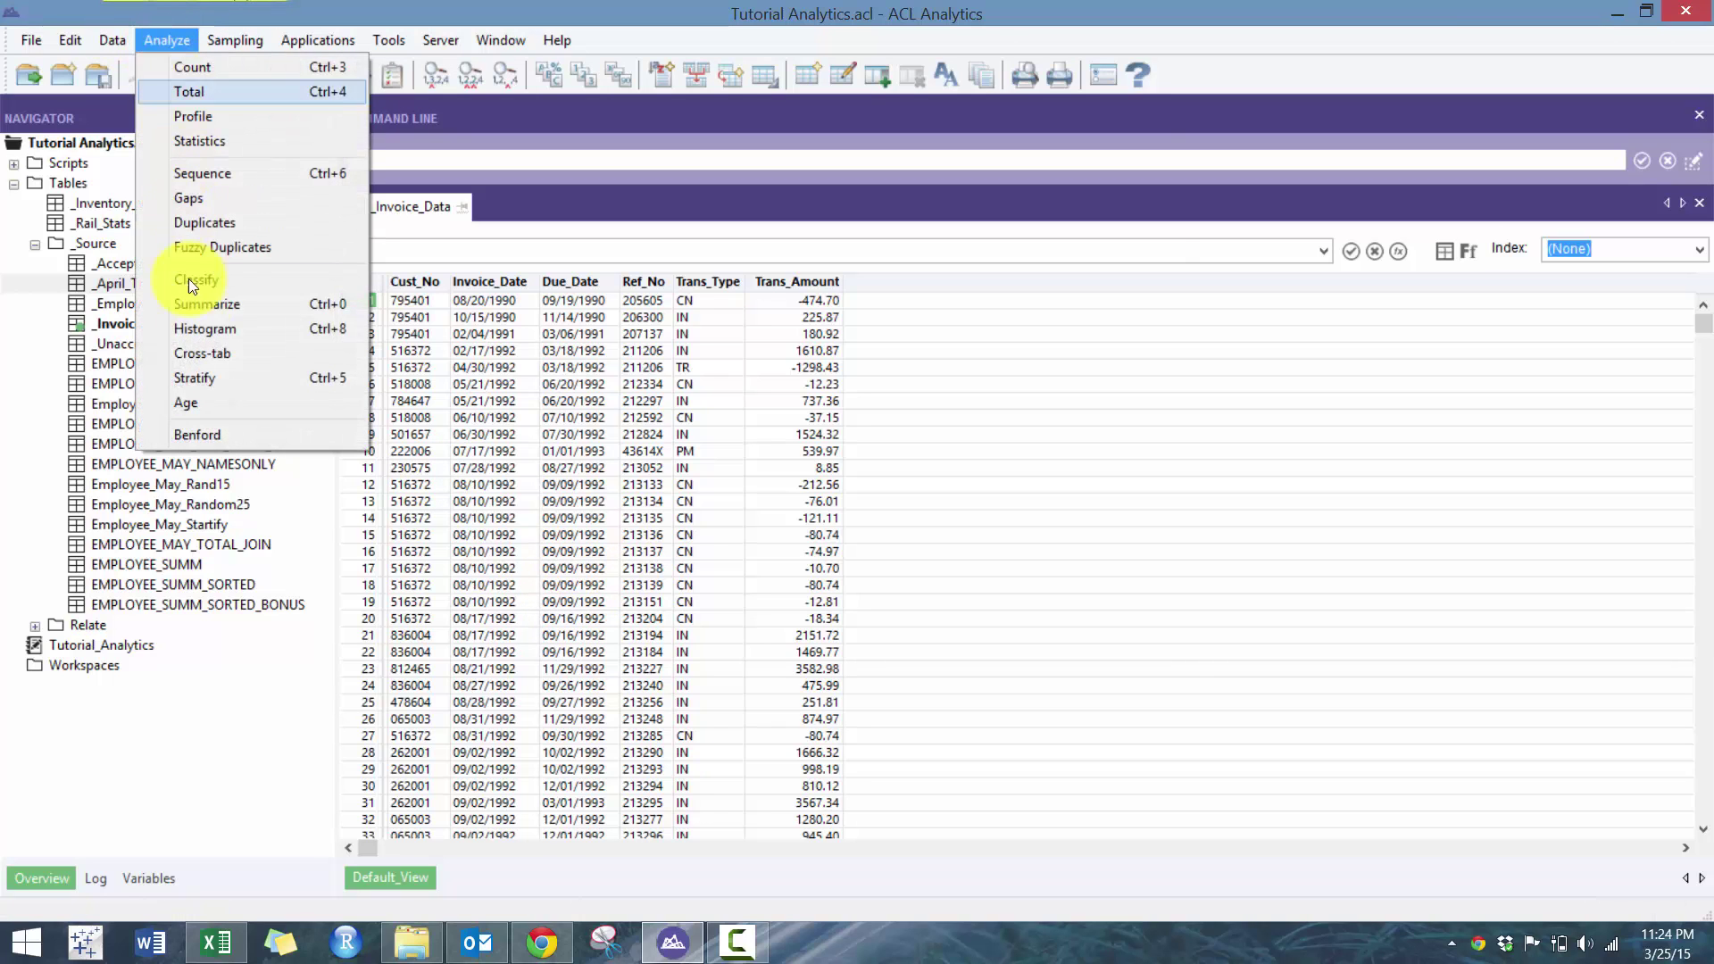
{"action": "left_click", "coordinate": [188, 434]}
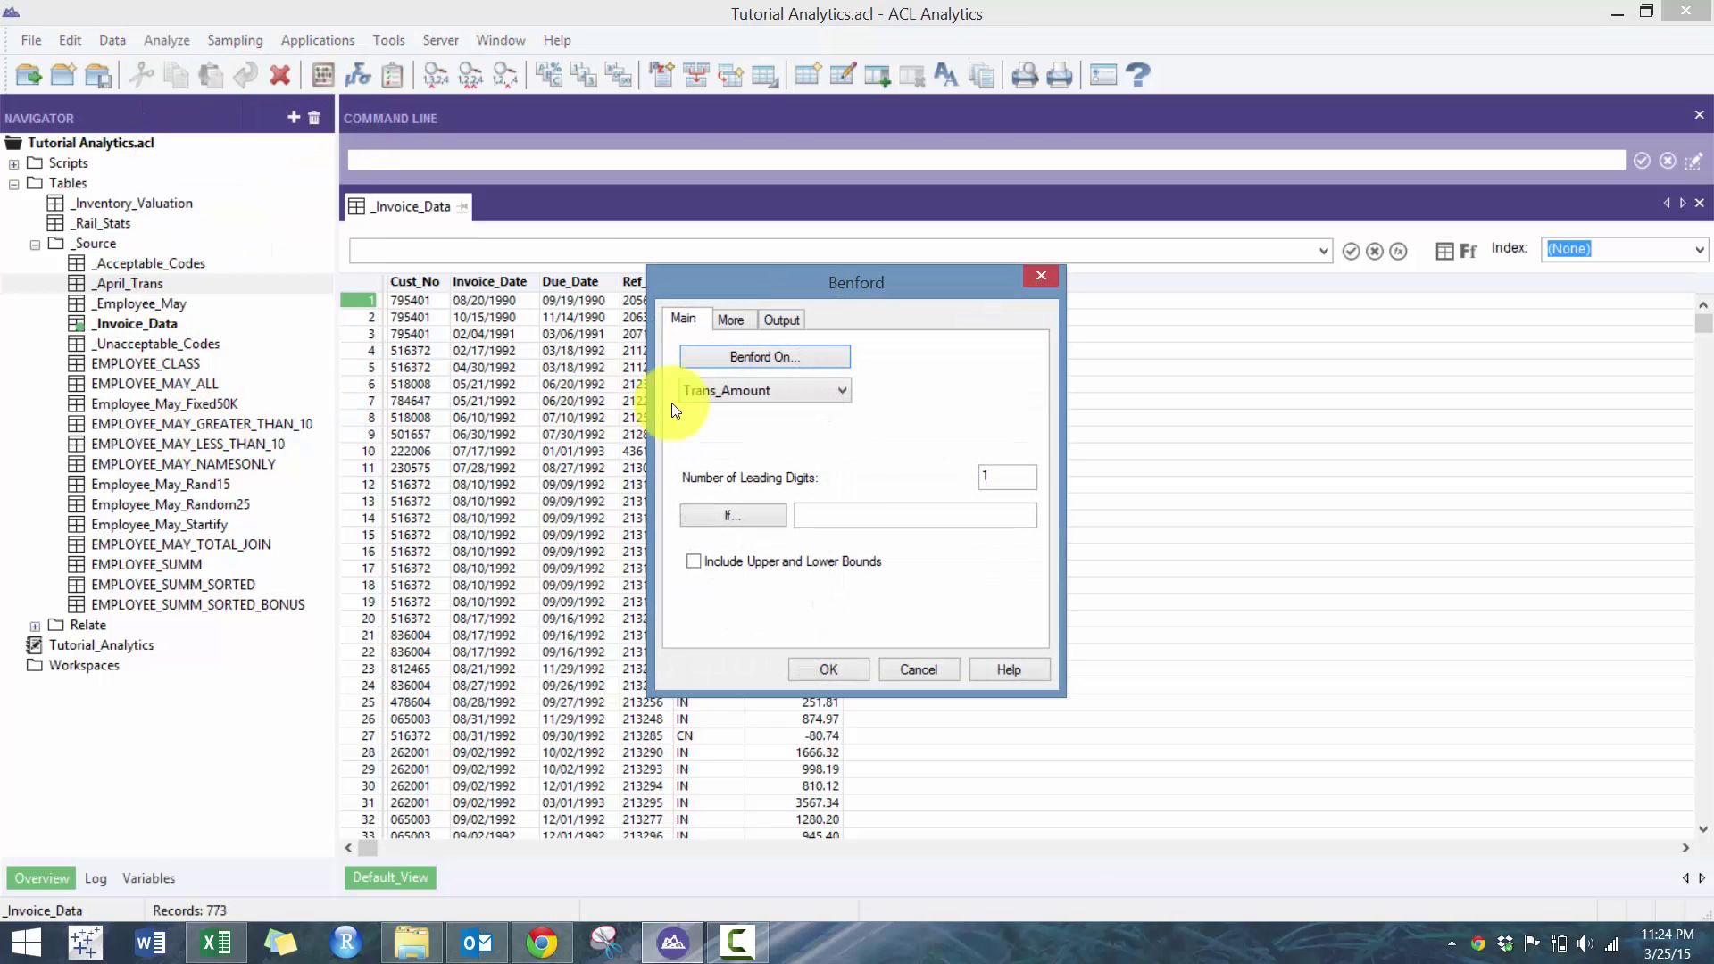
{"action": "left_click", "coordinate": [816, 393]}
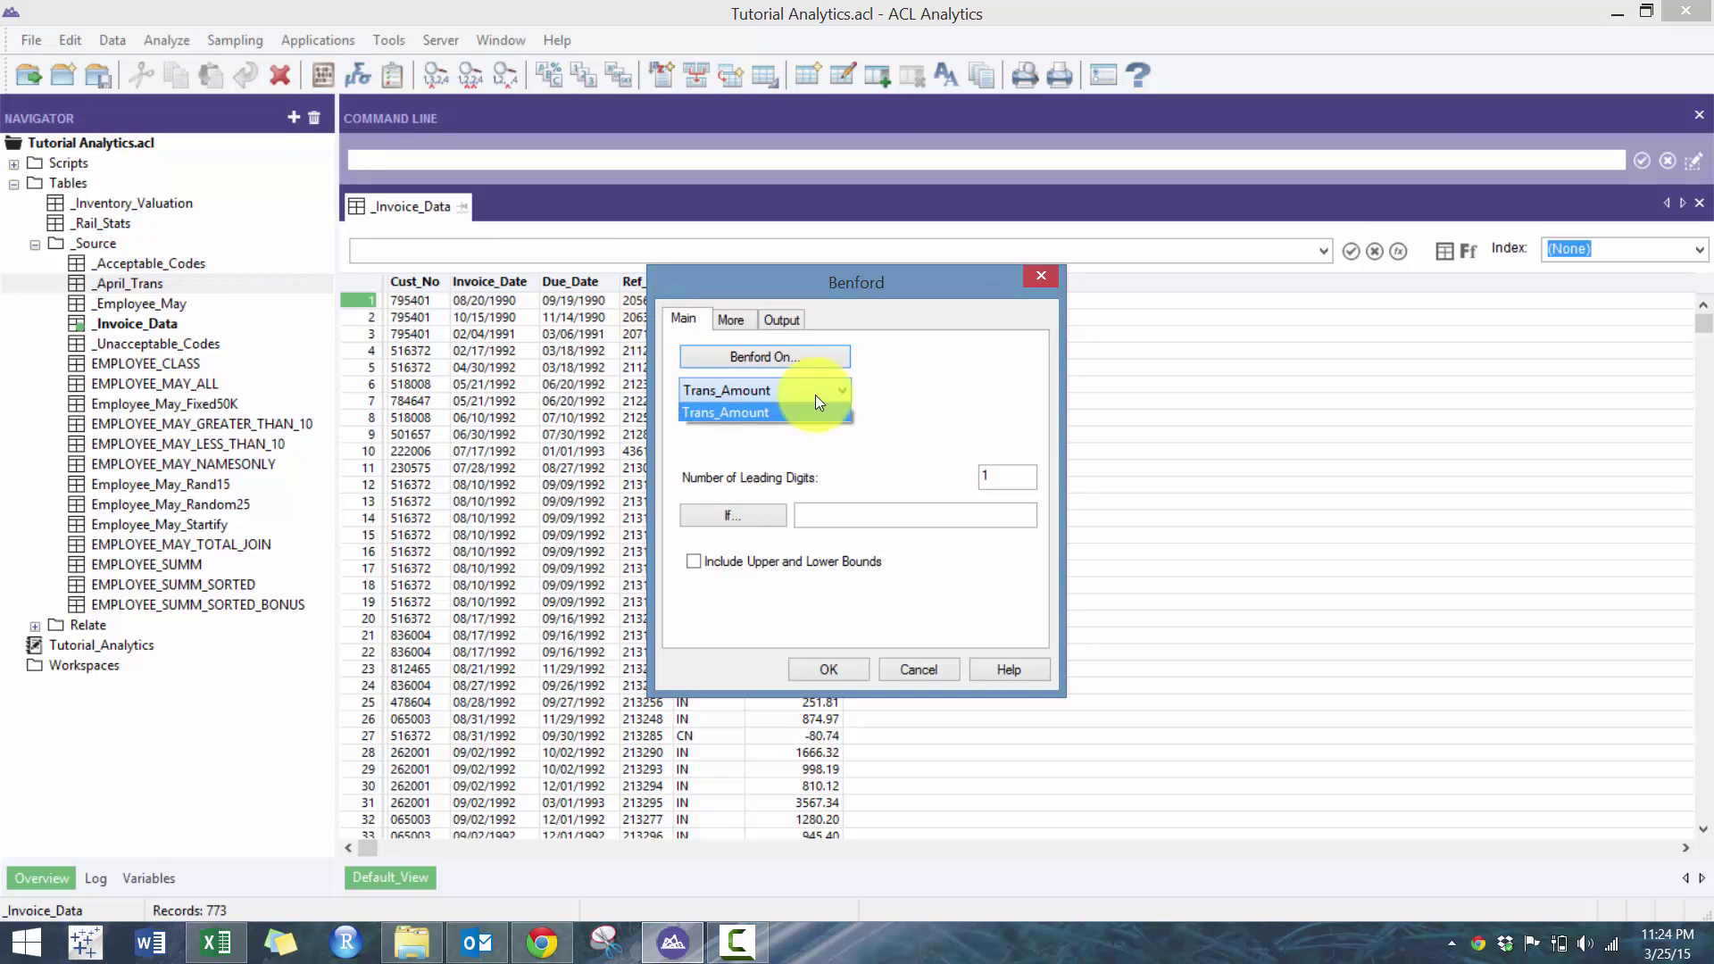
{"action": "left_click", "coordinate": [796, 385]}
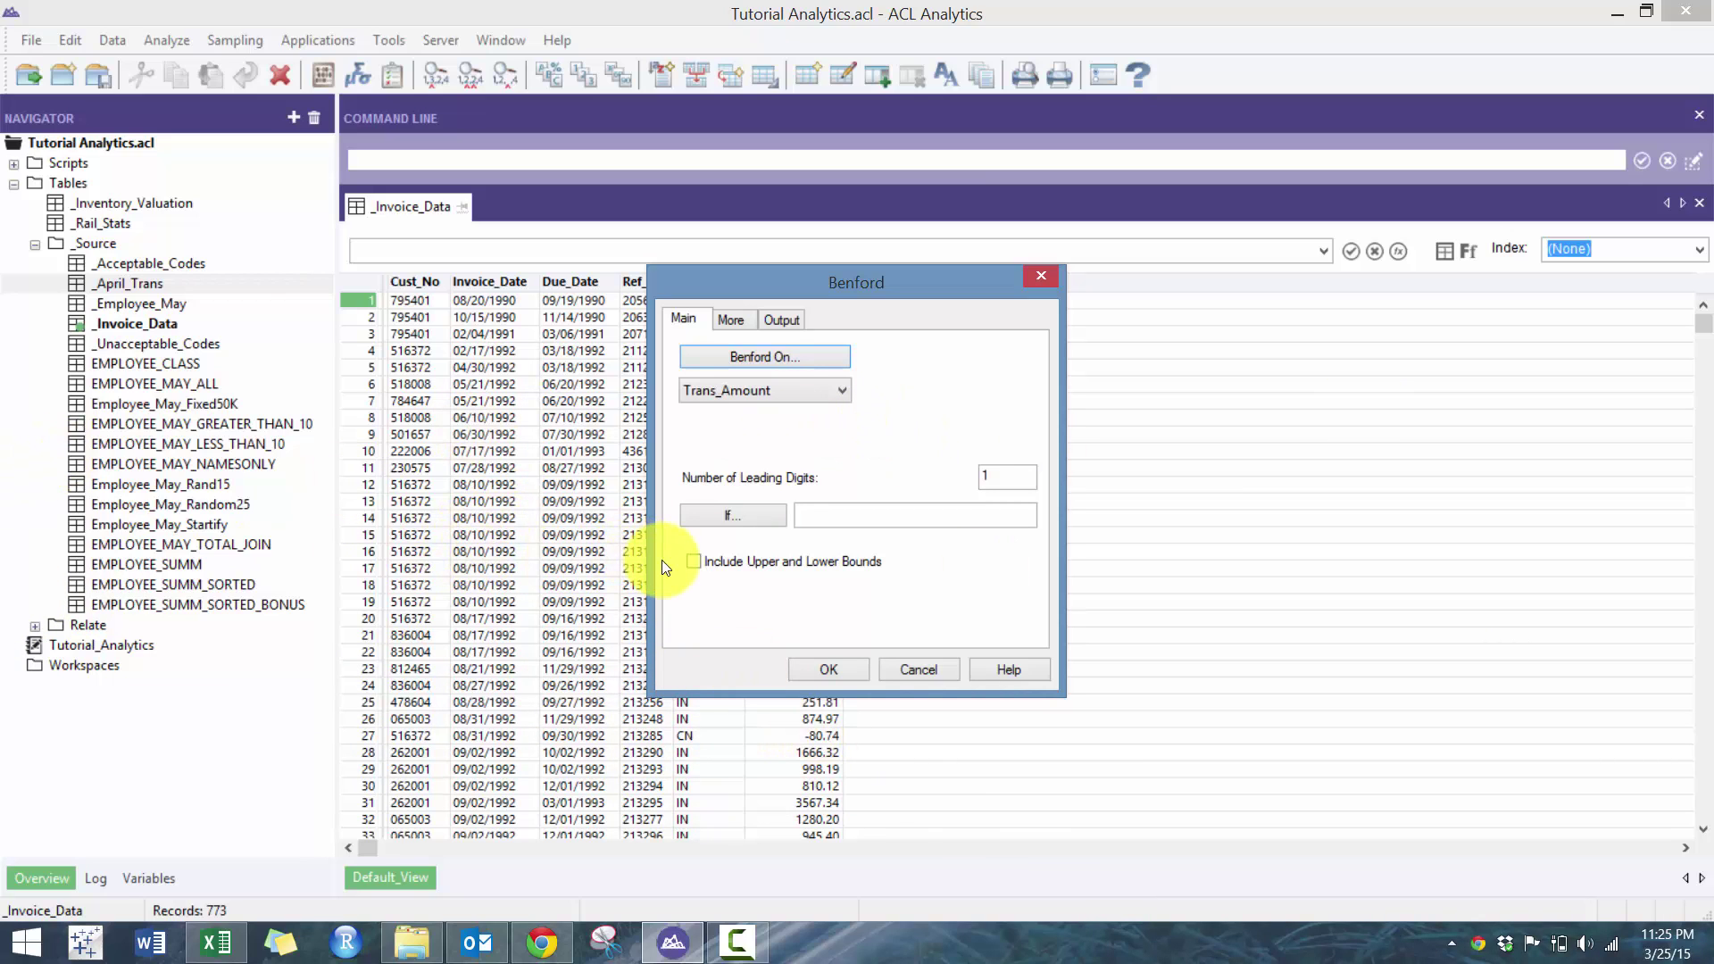
{"action": "left_click", "coordinate": [693, 561]}
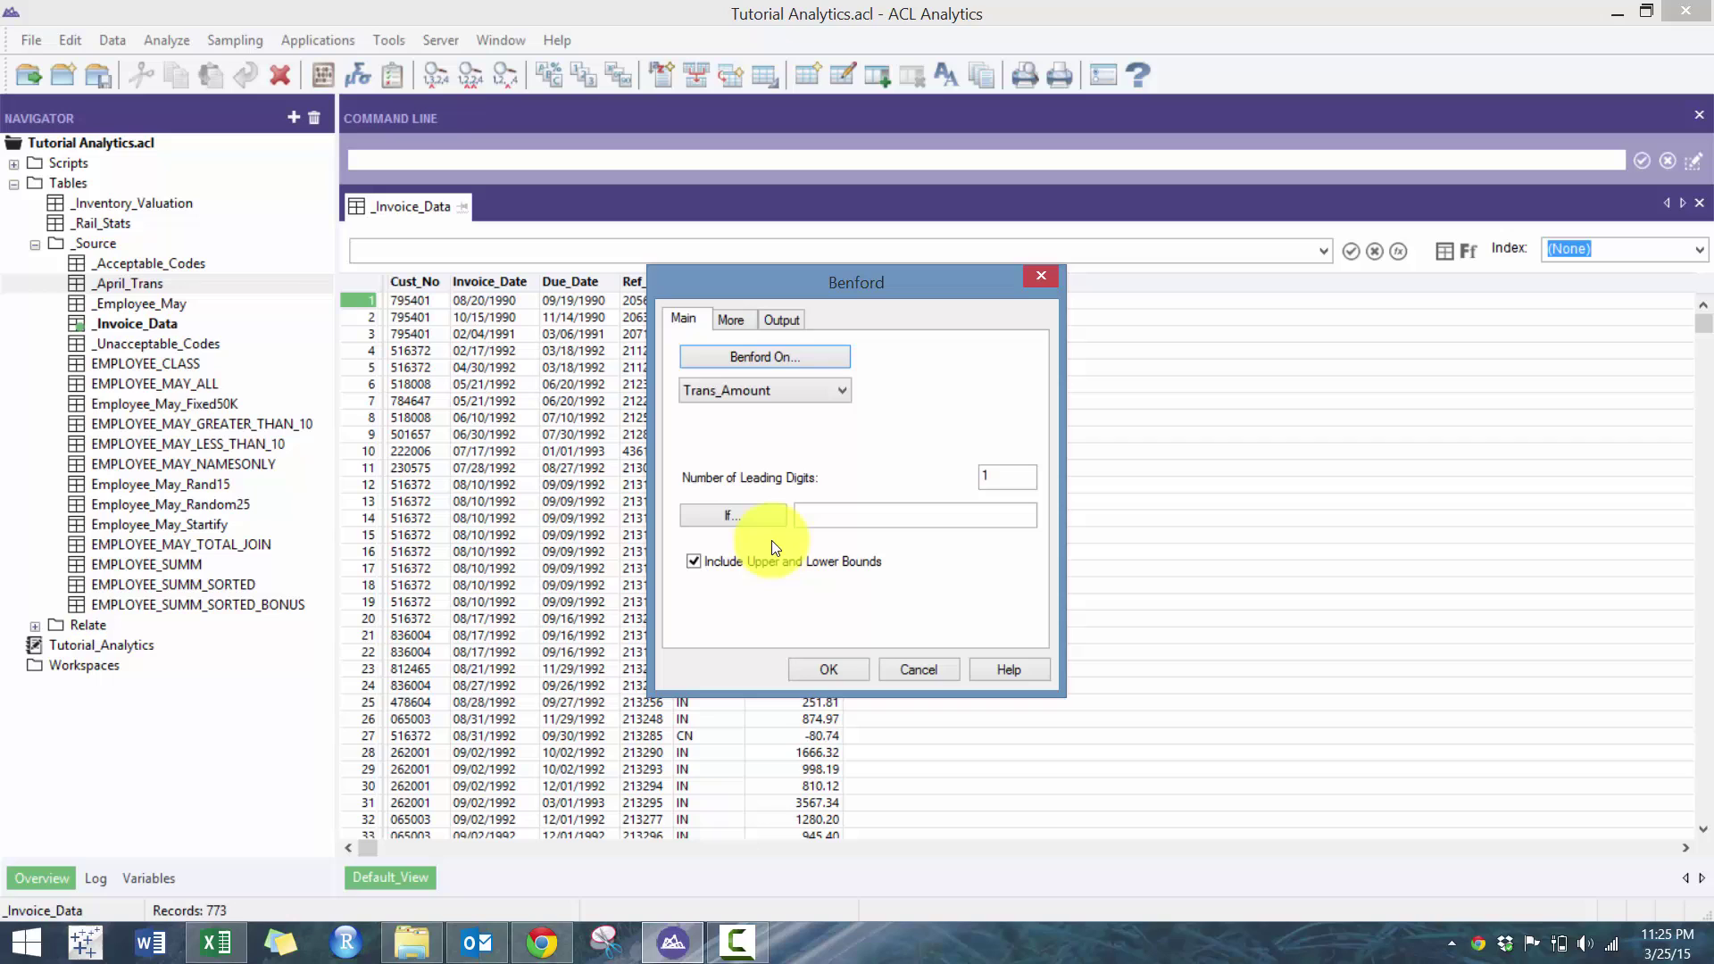
Step: Set the Benford output to Graph and run the analysis
{"action": "left_click", "coordinate": [781, 323]}
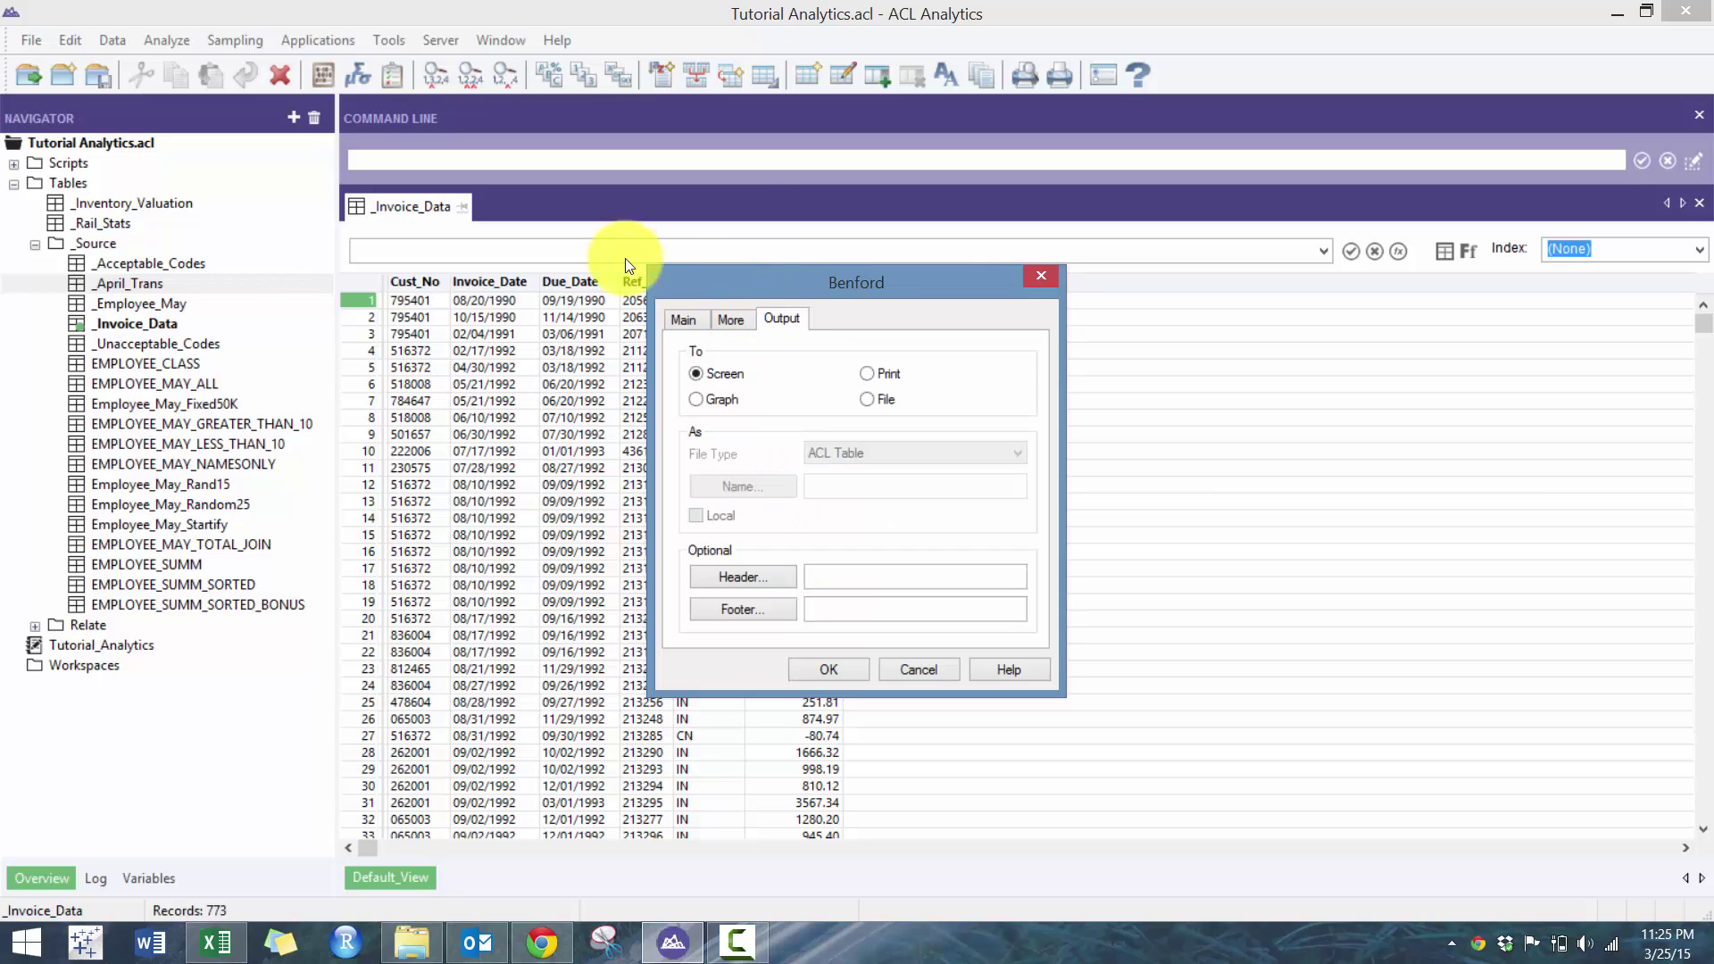
{"action": "left_click", "coordinate": [698, 400]}
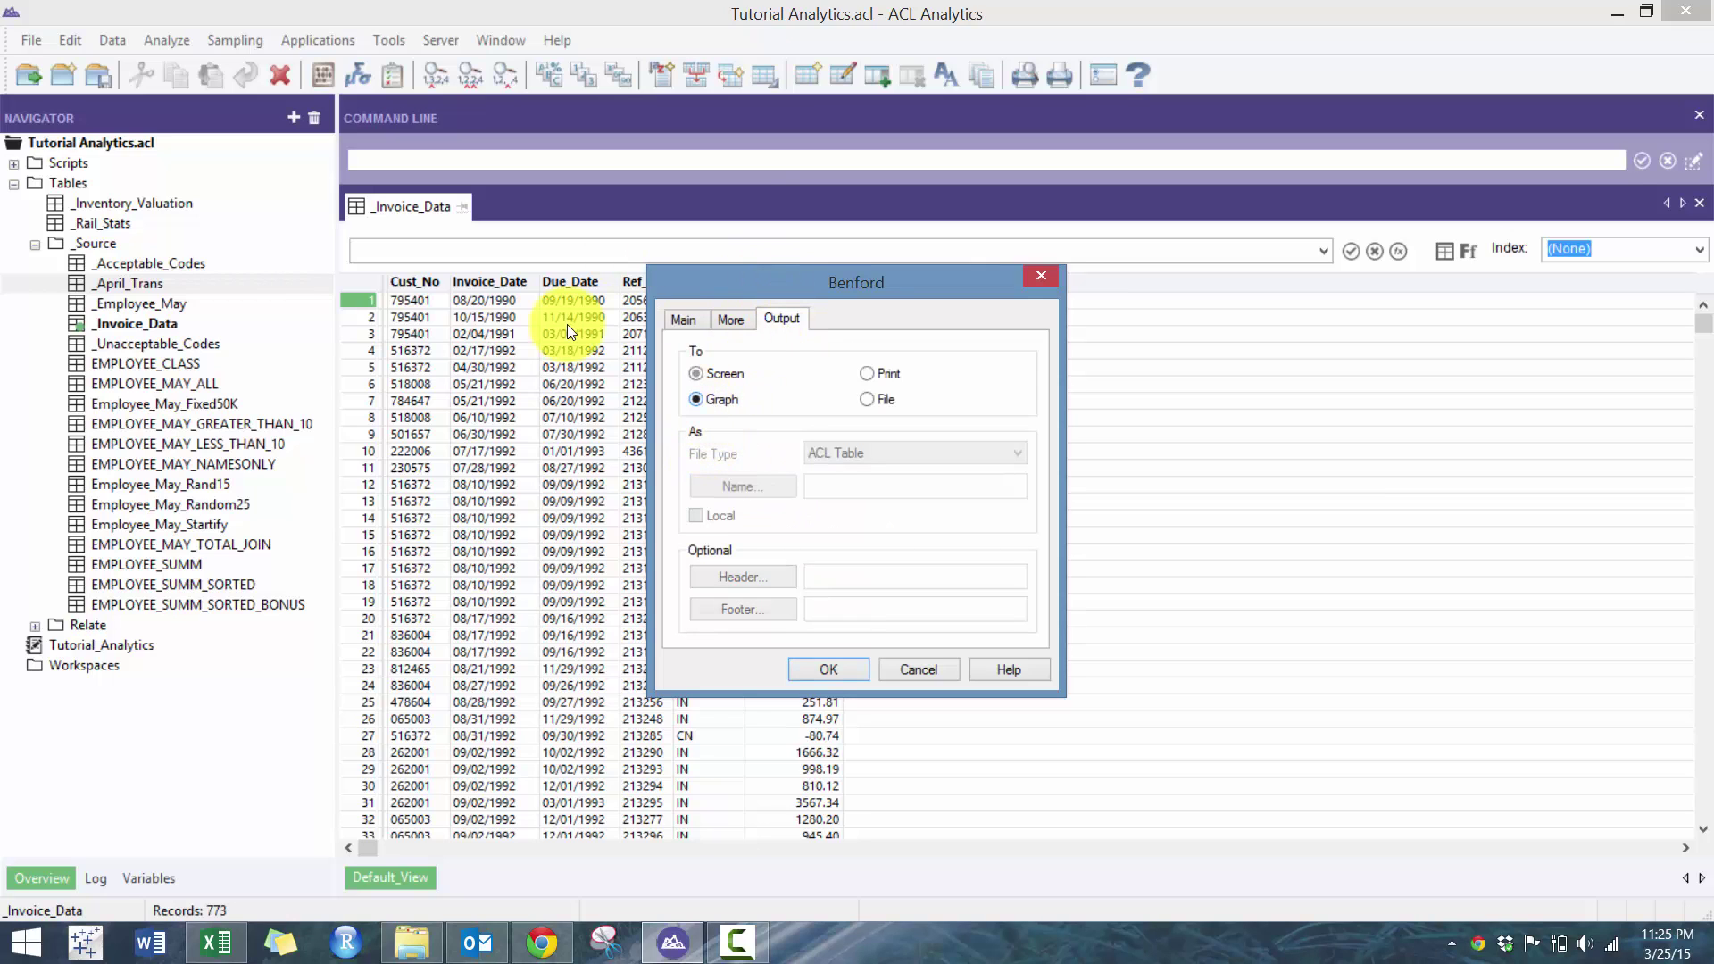
{"action": "left_click", "coordinate": [827, 672]}
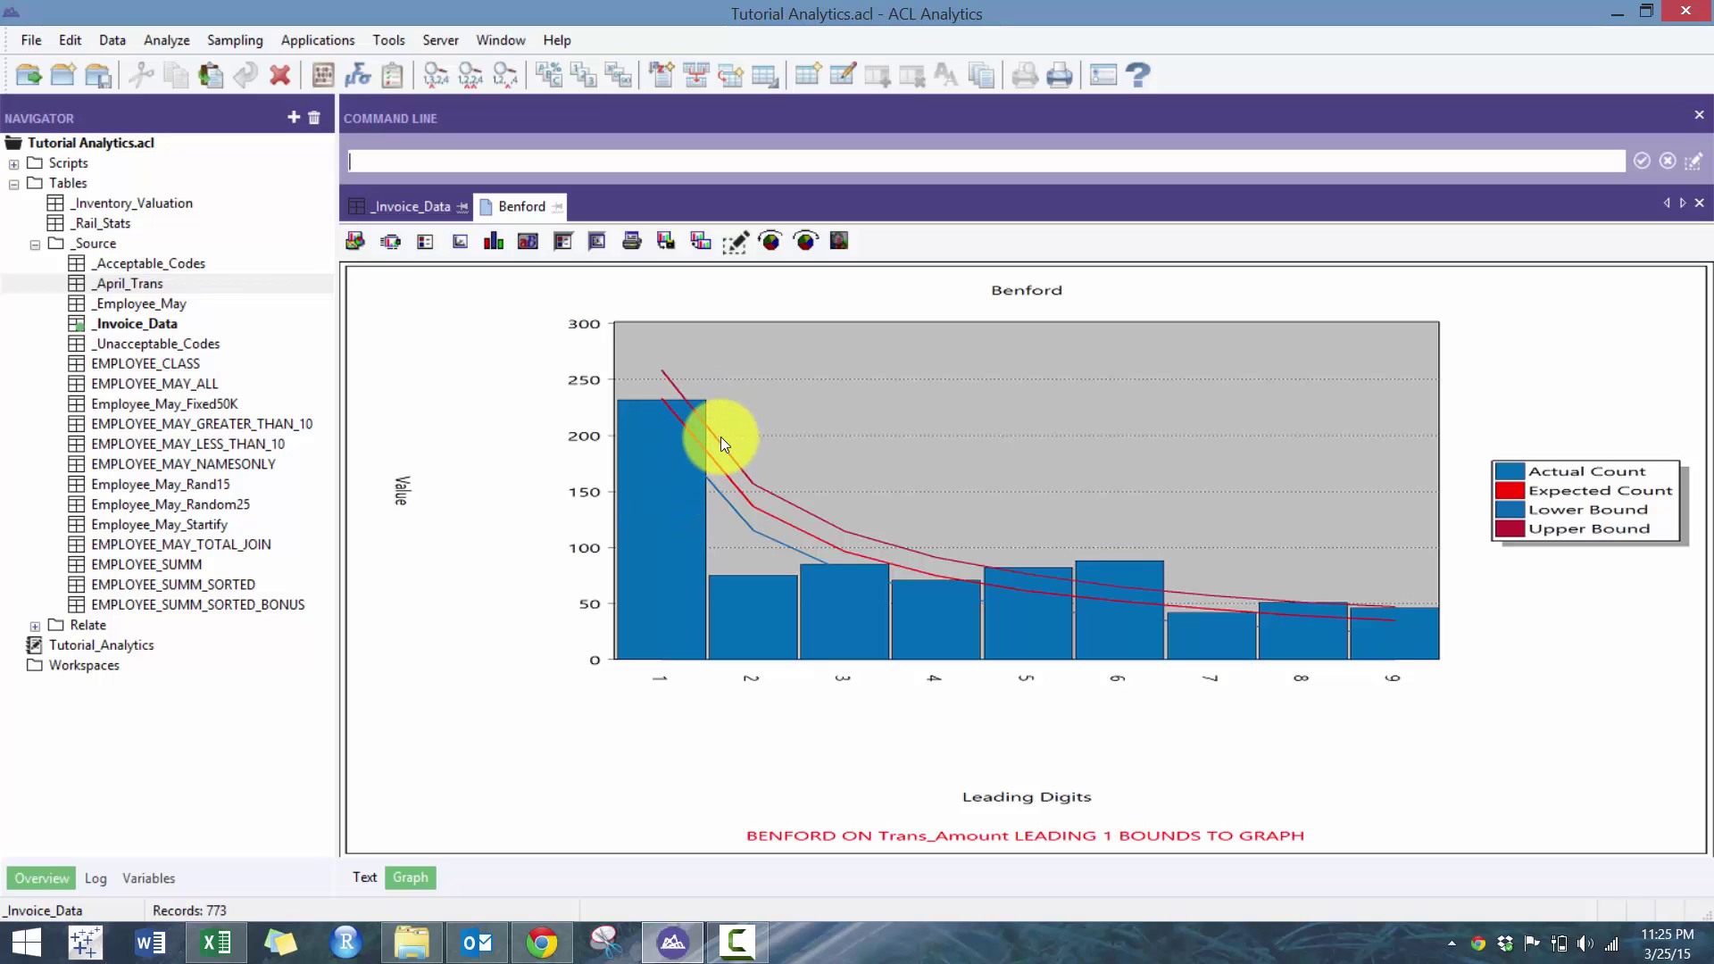
Step: Edit the Benford command to output to Screen instead of Graph, and rerun it
{"action": "left_click", "coordinate": [737, 243]}
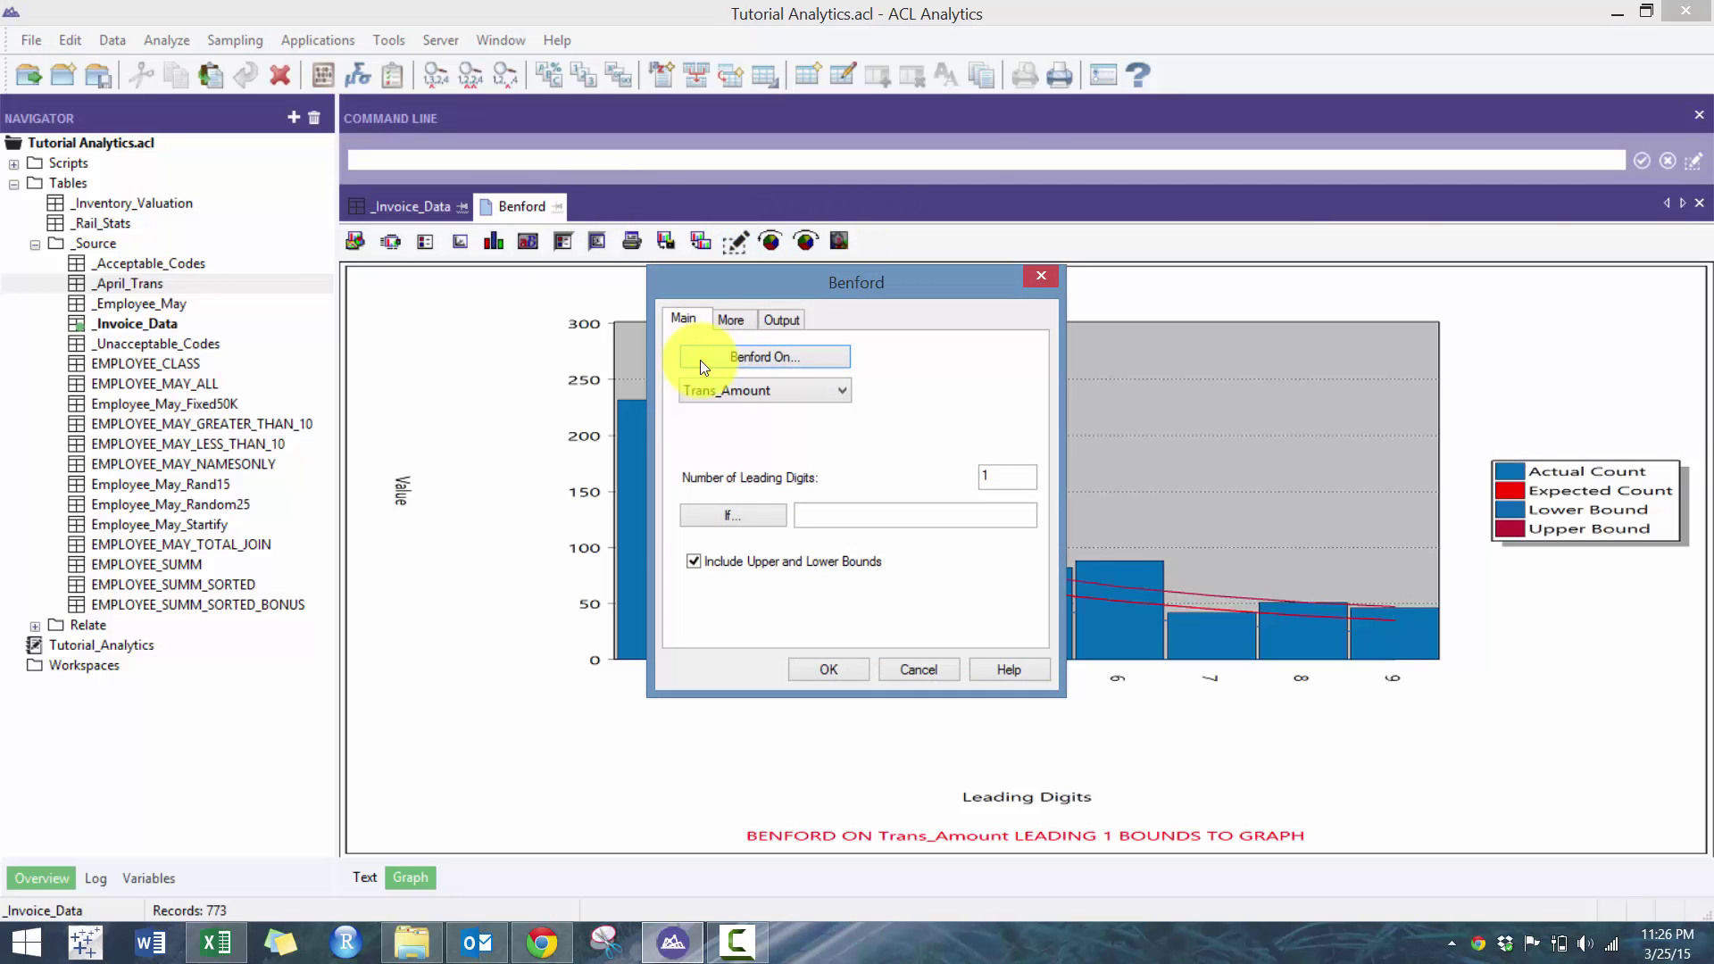
{"action": "left_click", "coordinate": [772, 327]}
{"action": "left_click", "coordinate": [714, 375]}
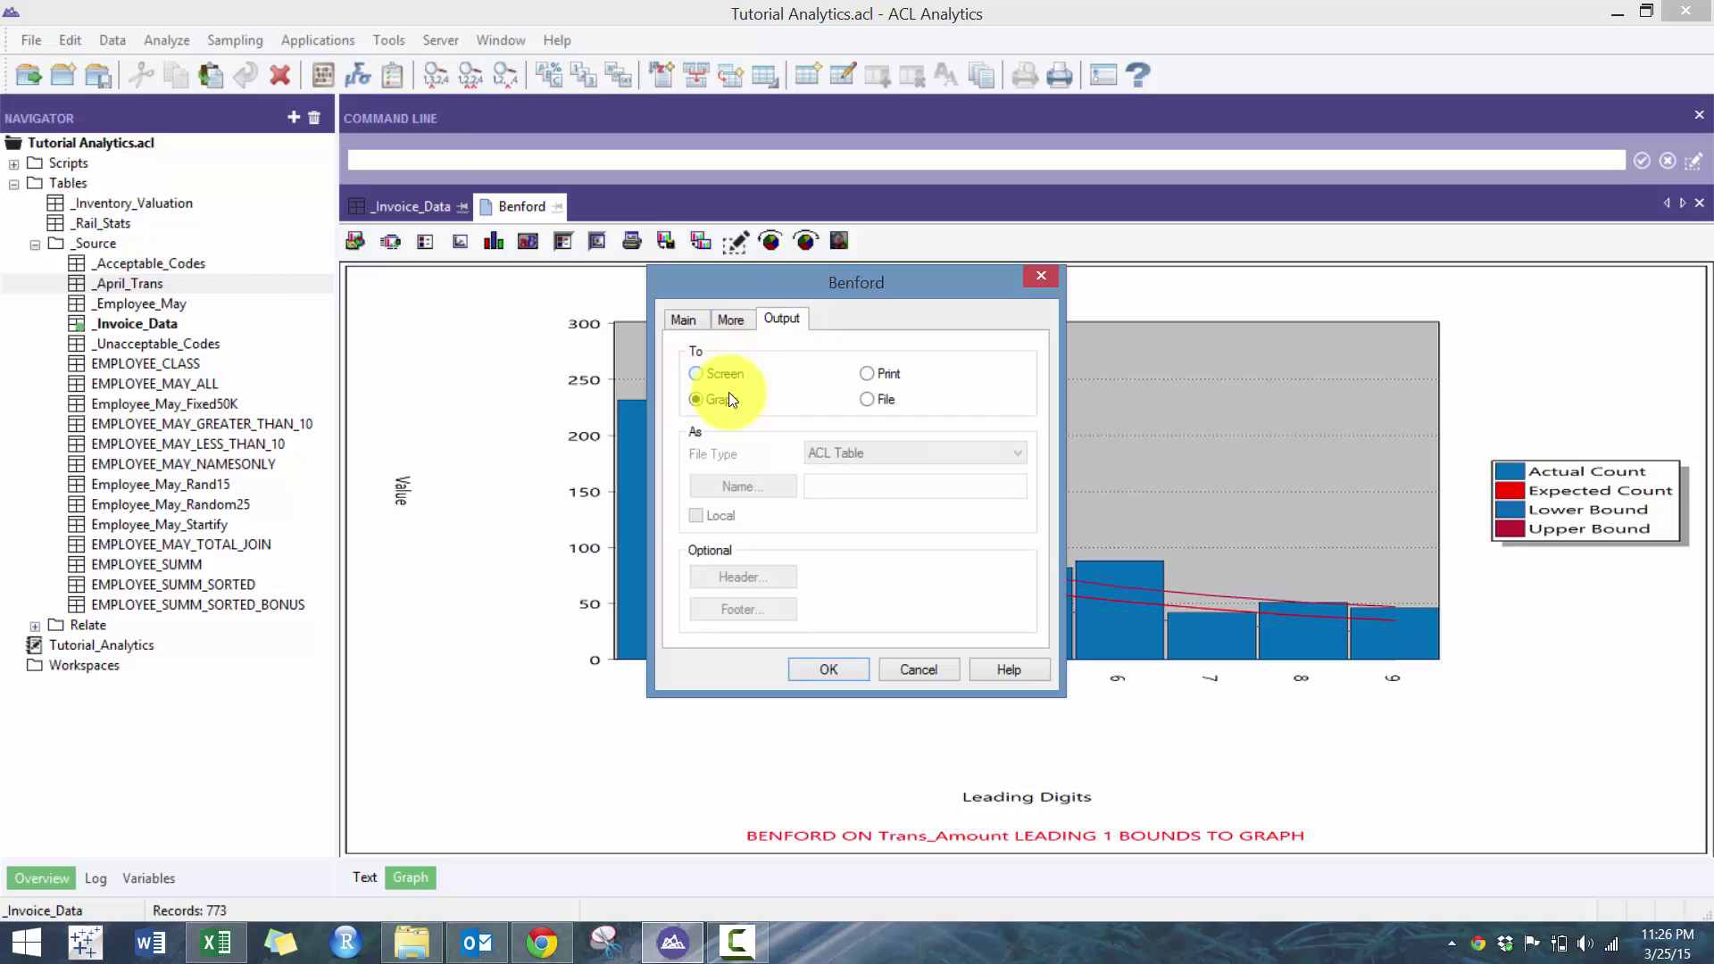
{"action": "left_click", "coordinate": [831, 669]}
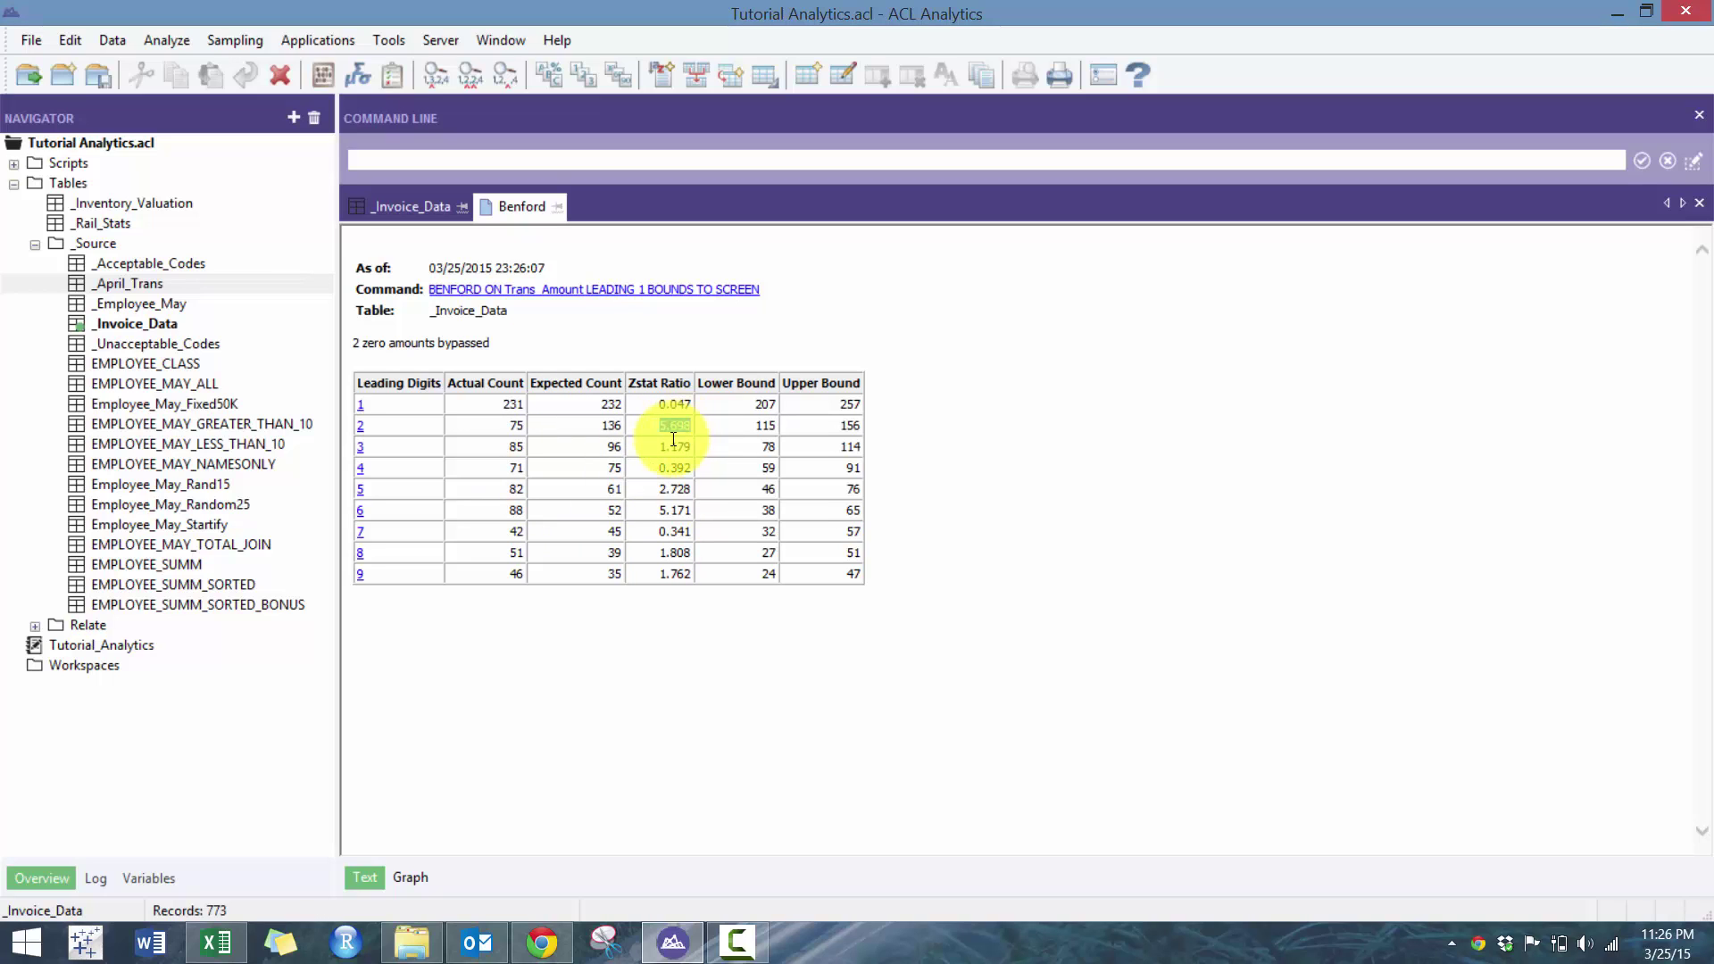
{"action": "double_click", "coordinate": [512, 426]}
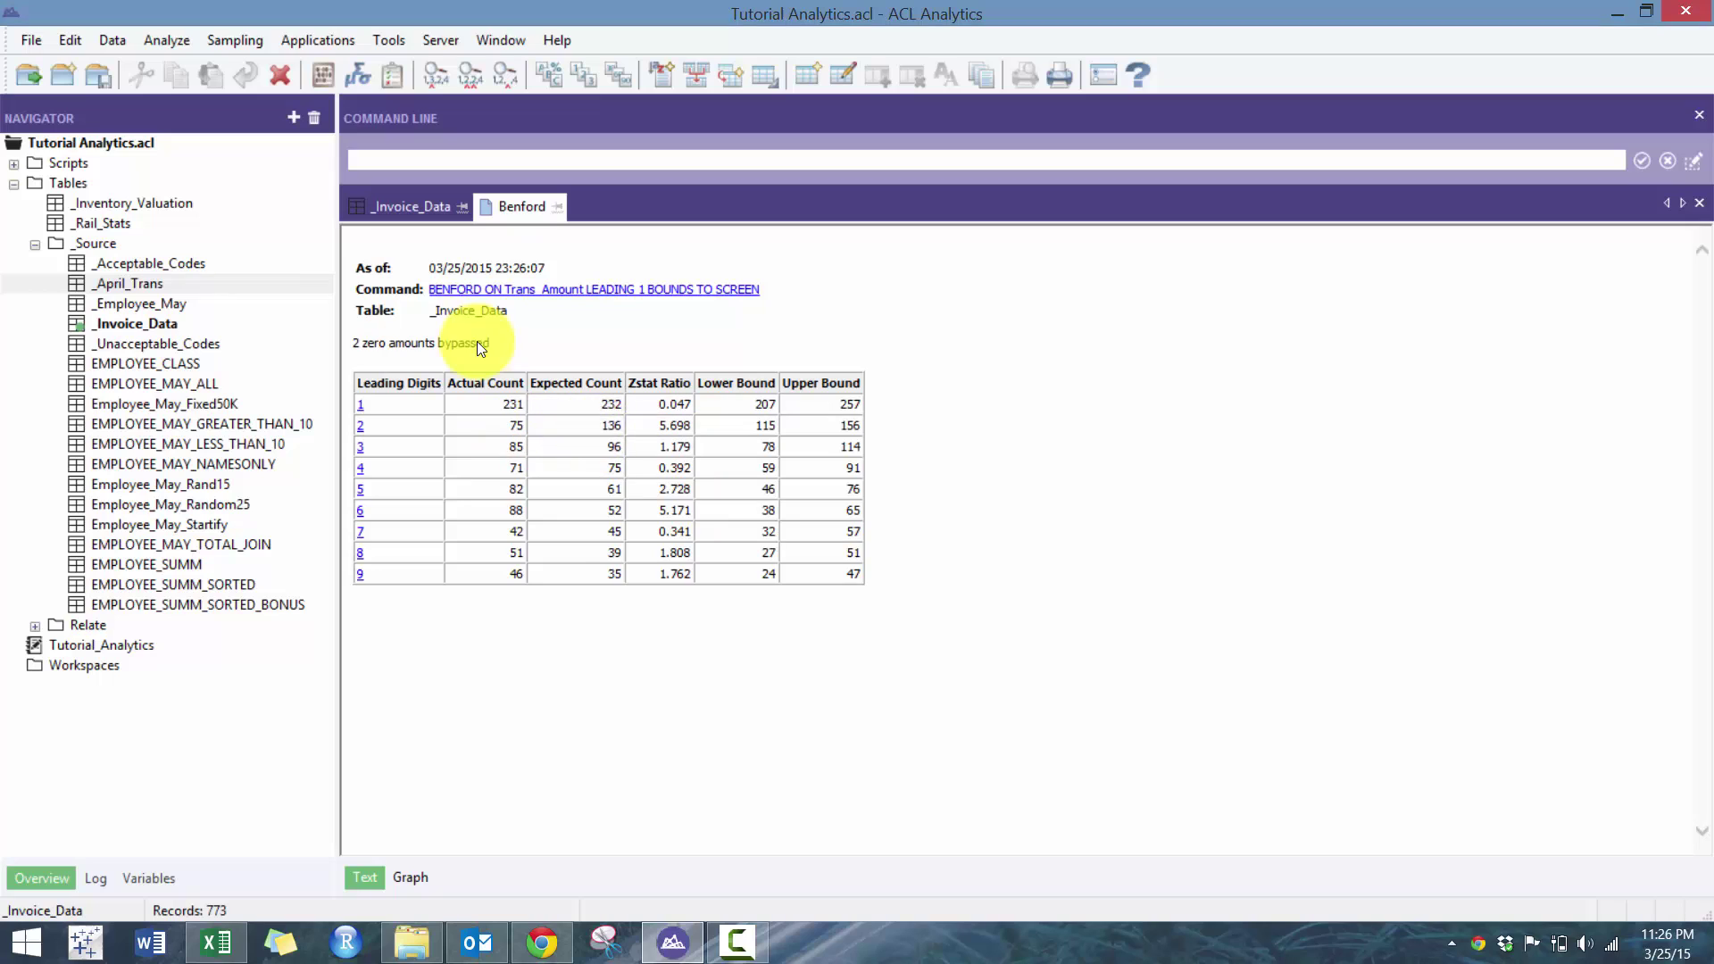
{"action": "double_click", "coordinate": [610, 426]}
{"action": "double_click", "coordinate": [748, 427]}
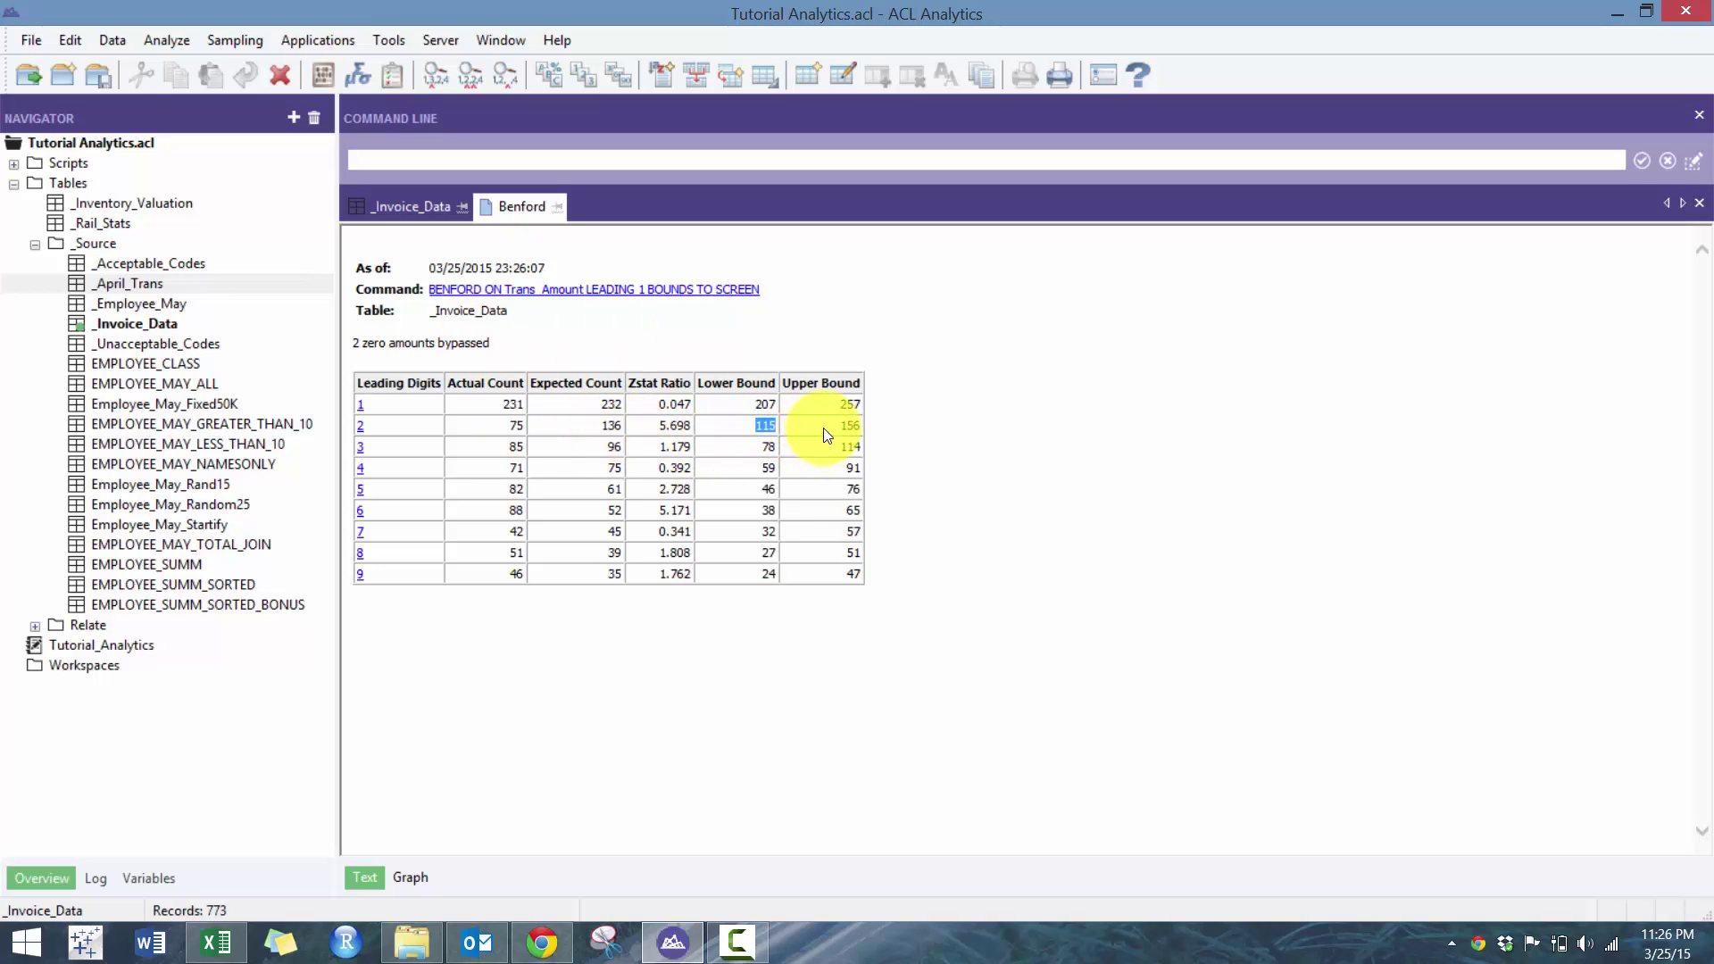
{"action": "double_click", "coordinate": [855, 427]}
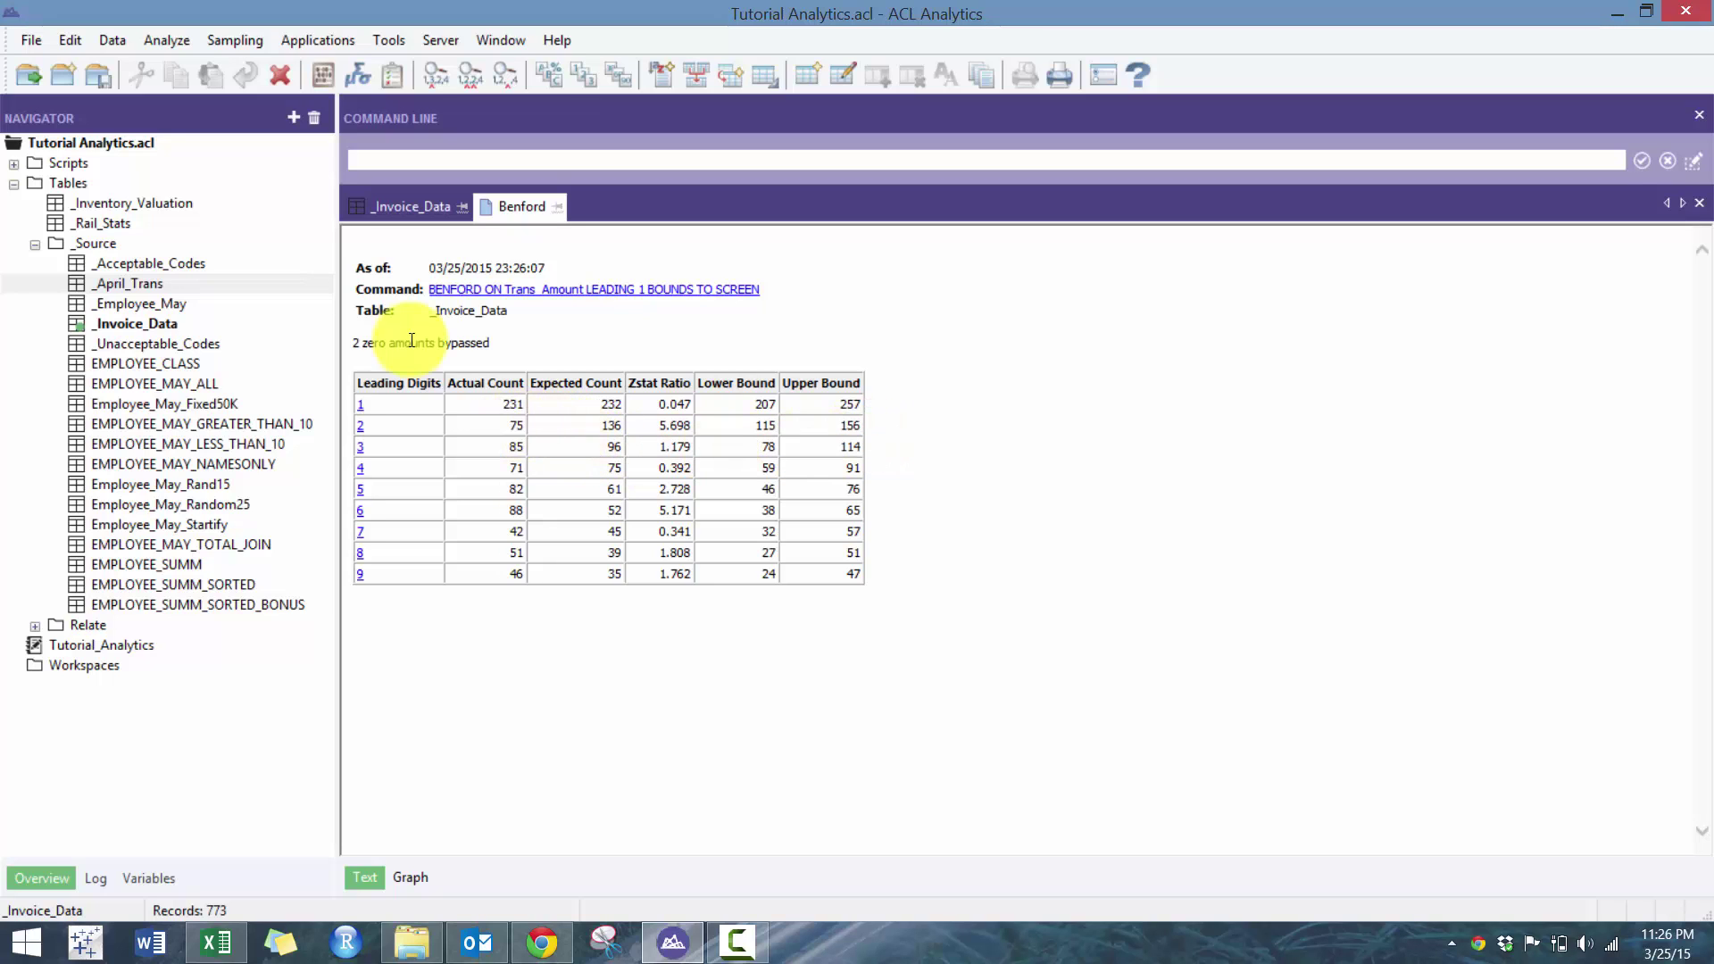
{"action": "double_click", "coordinate": [517, 426]}
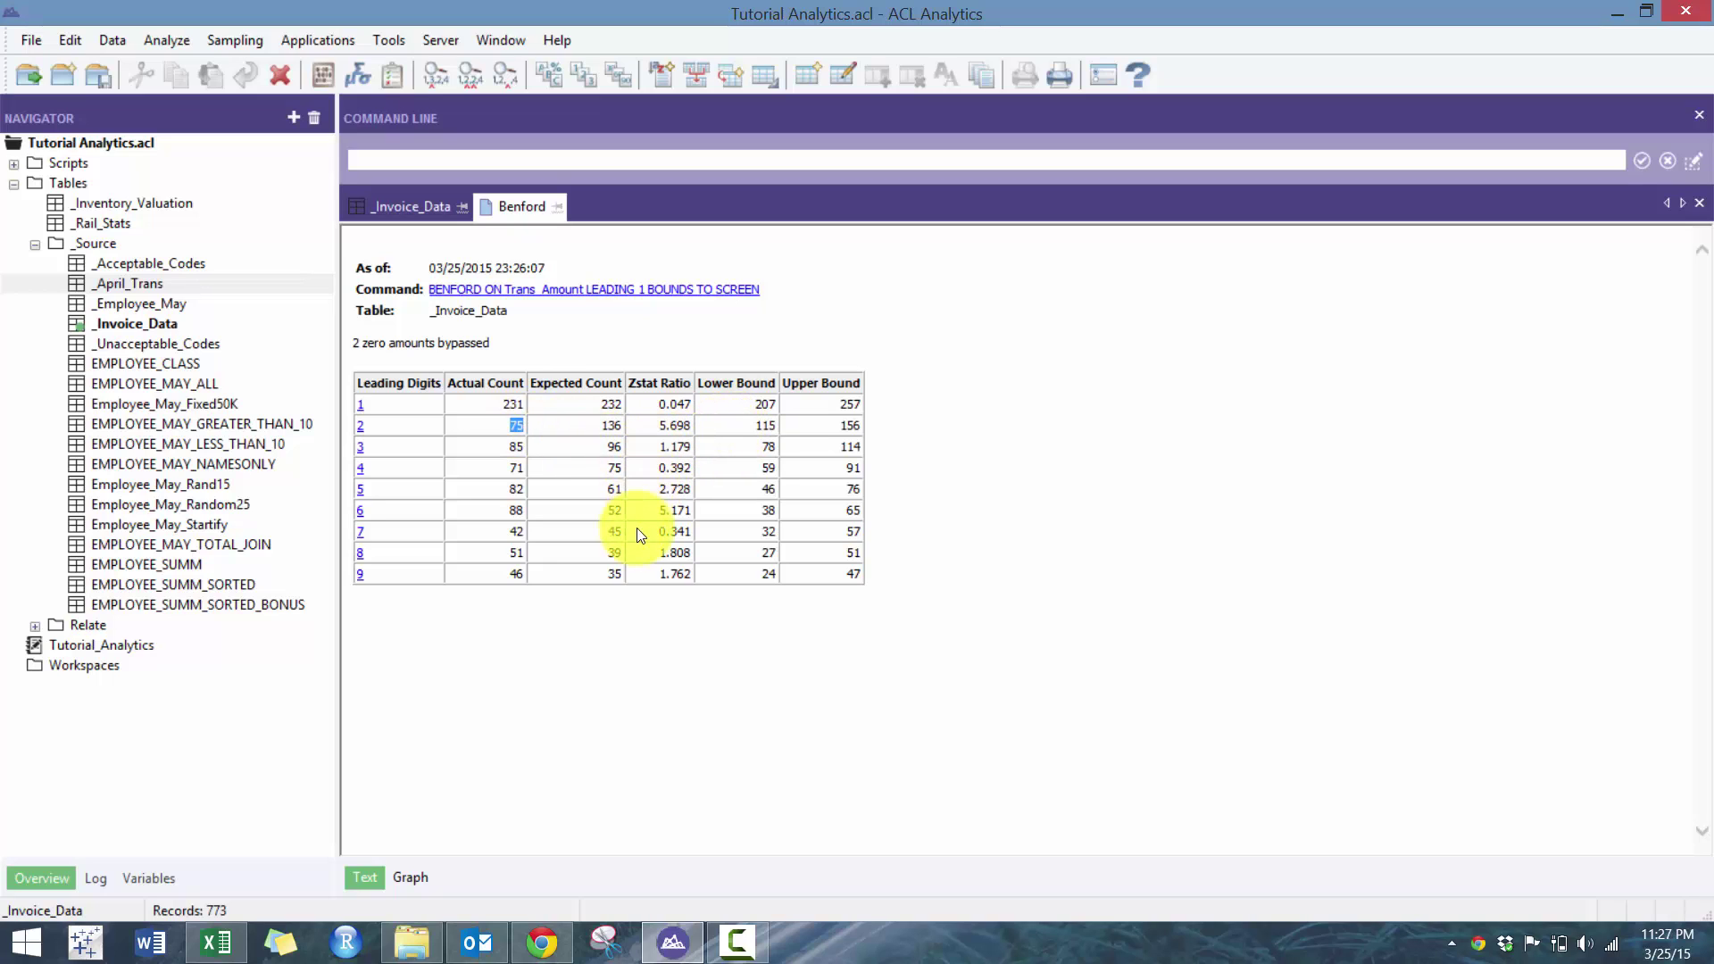
{"action": "double_click", "coordinate": [515, 508]}
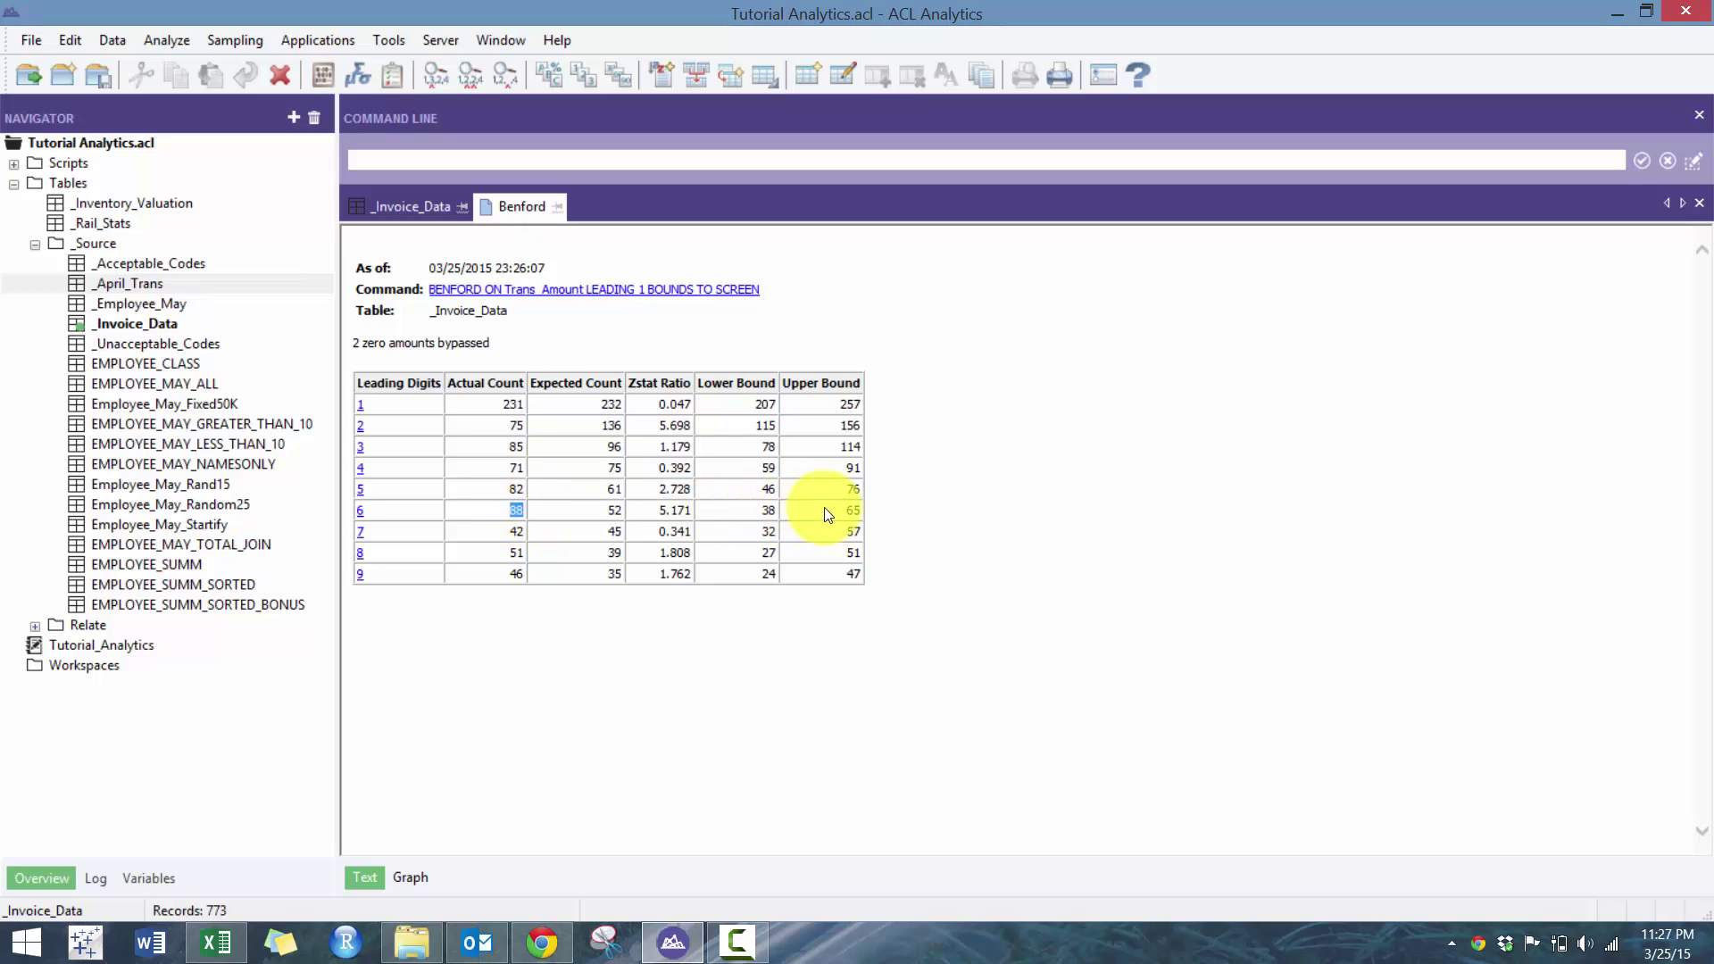
{"action": "double_click", "coordinate": [853, 510]}
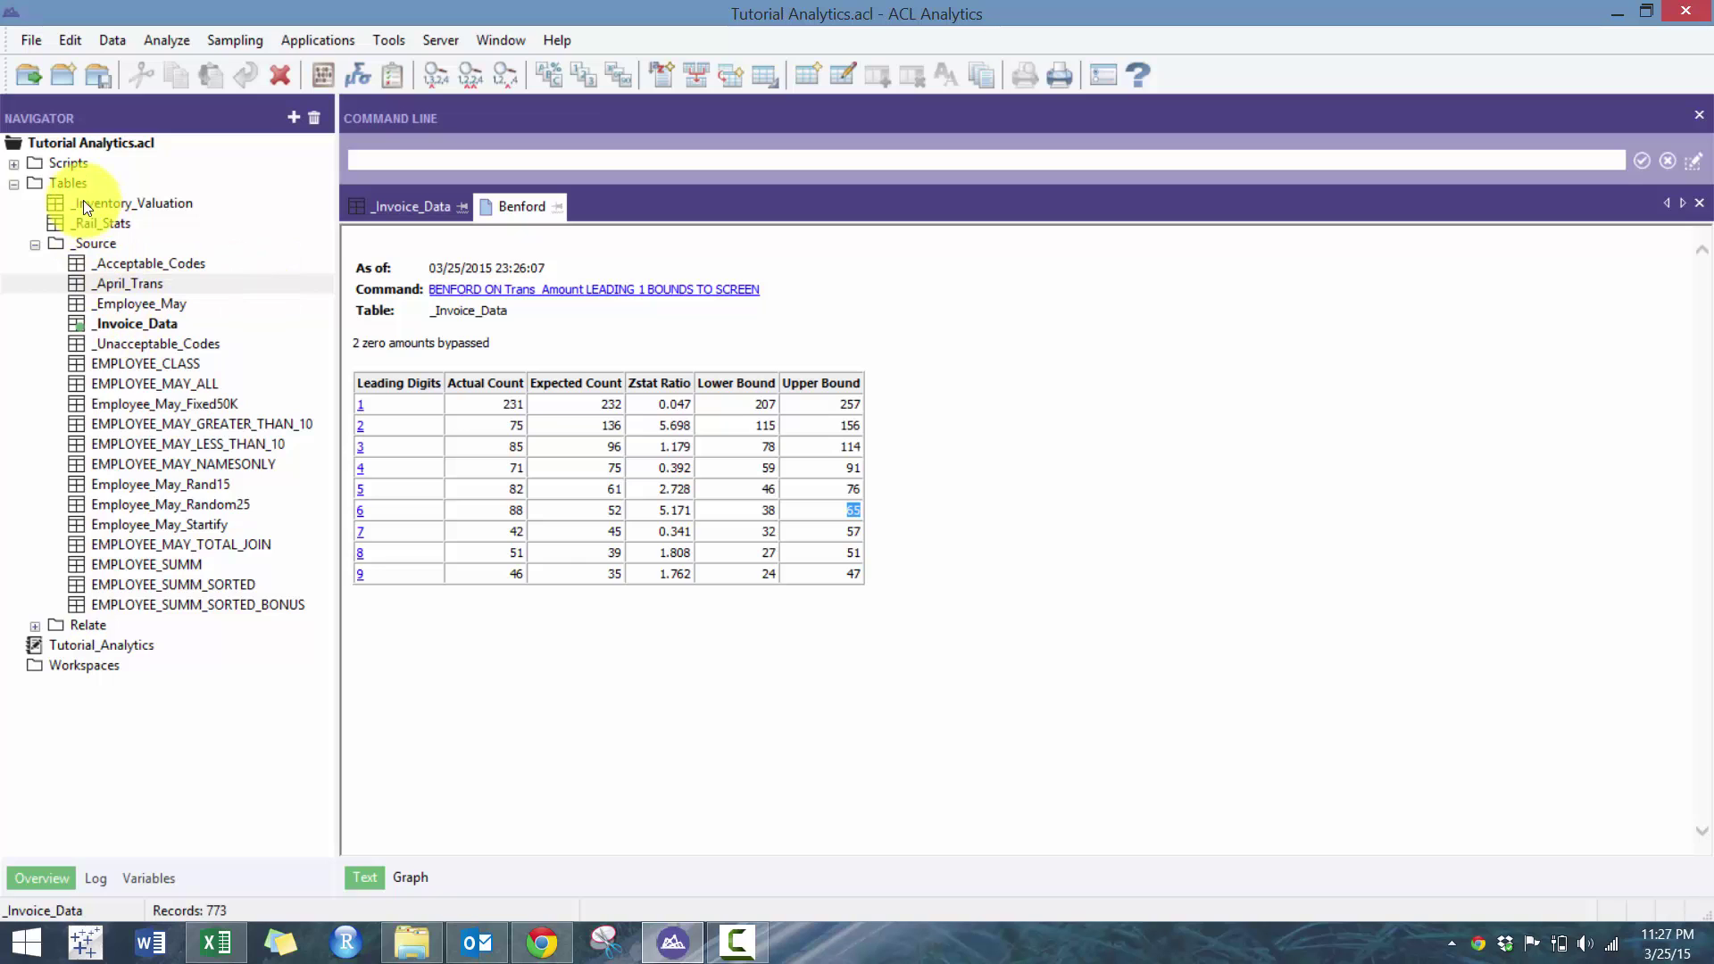
{"action": "double_click", "coordinate": [49, 166]}
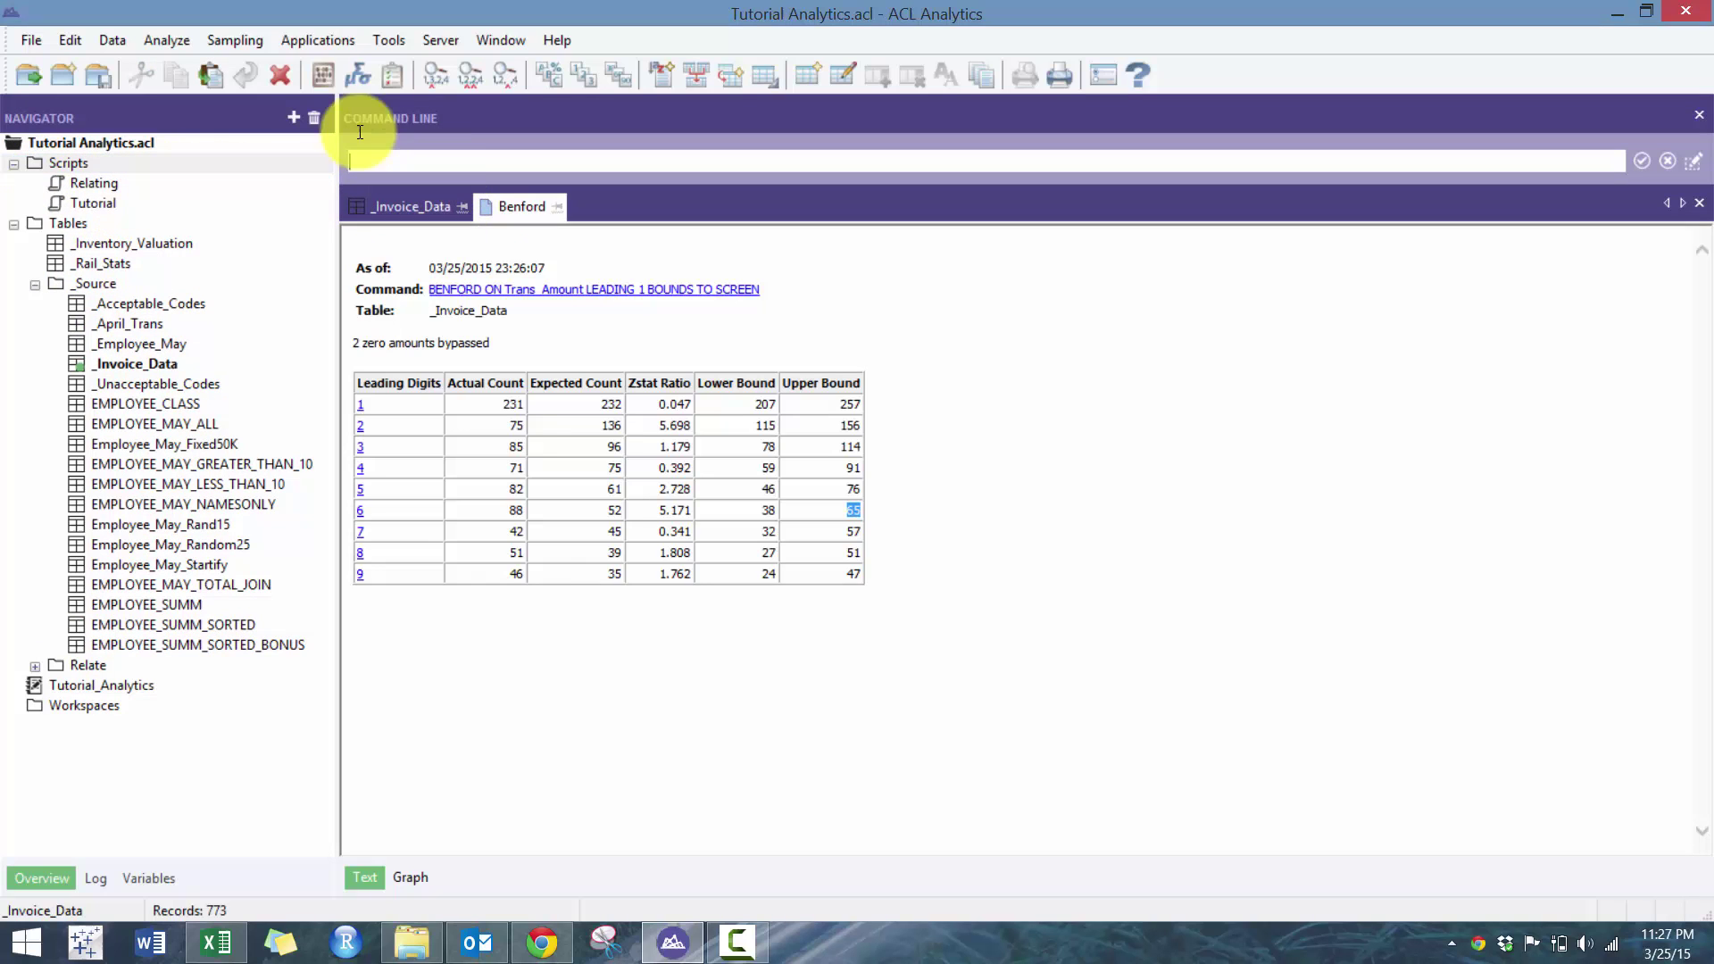
Step: On the _Invoice_Data command line, type BENFORD ON TRANS_AMOUNT LEADING 2 BOUNDS TO SCREEN
{"action": "left_click", "coordinate": [429, 205]}
{"action": "left_click", "coordinate": [452, 157]}
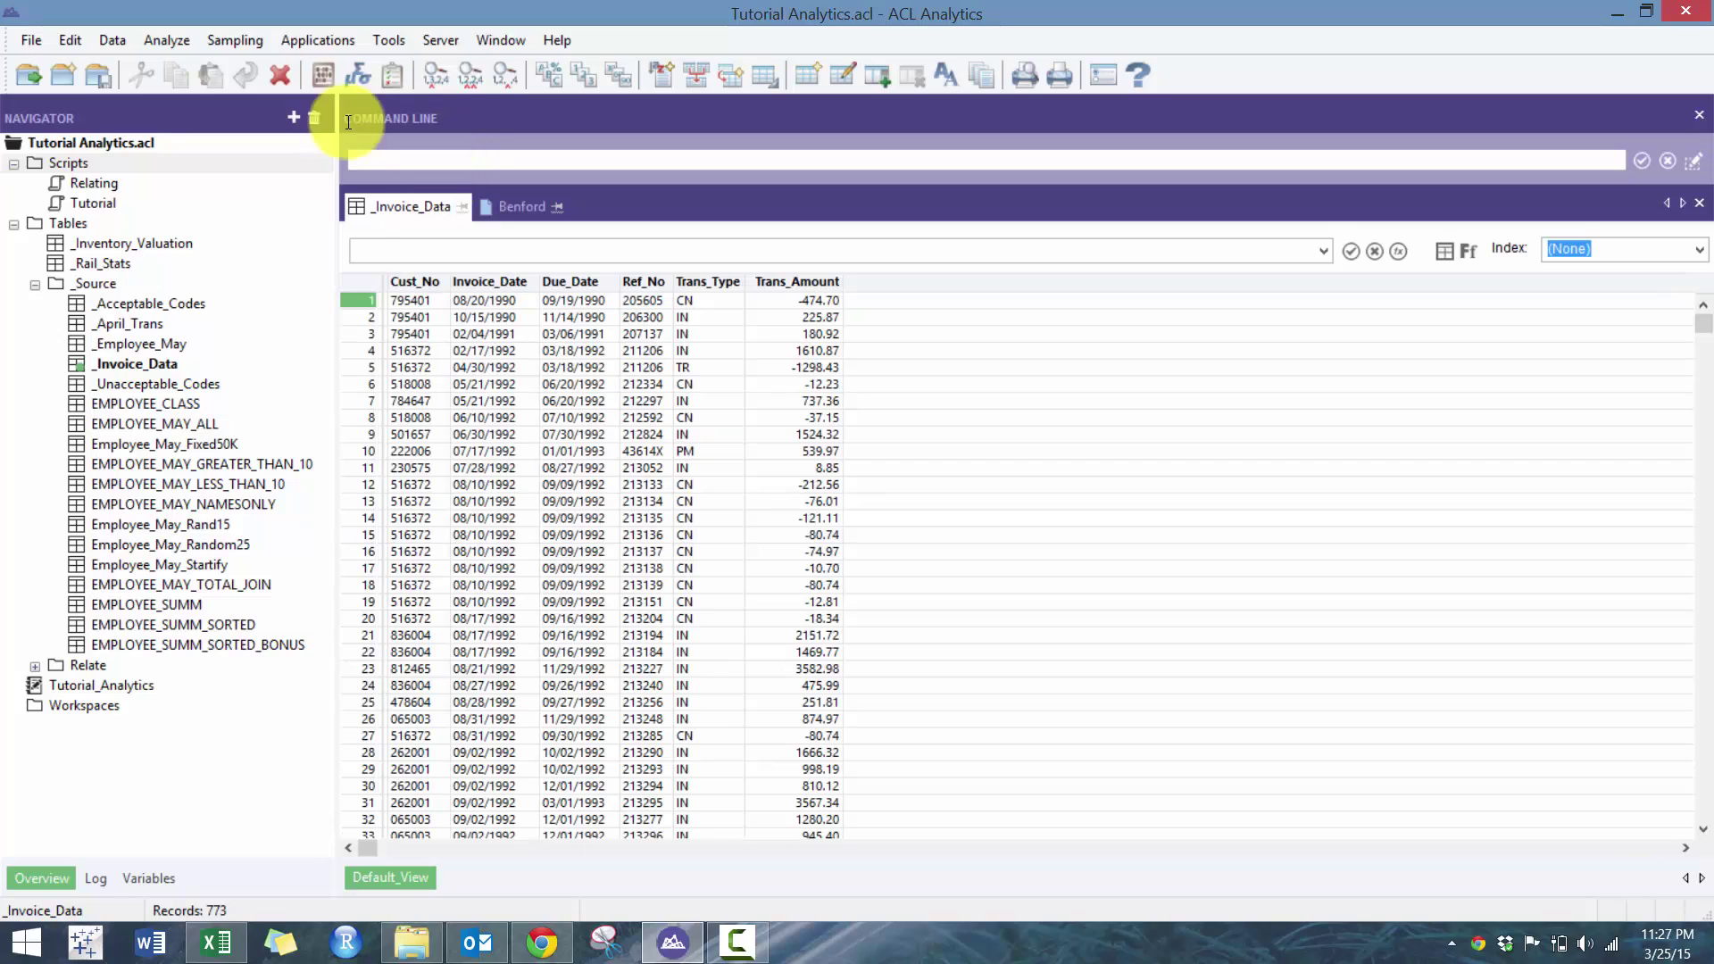
{"action": "type", "text": "BEN"}
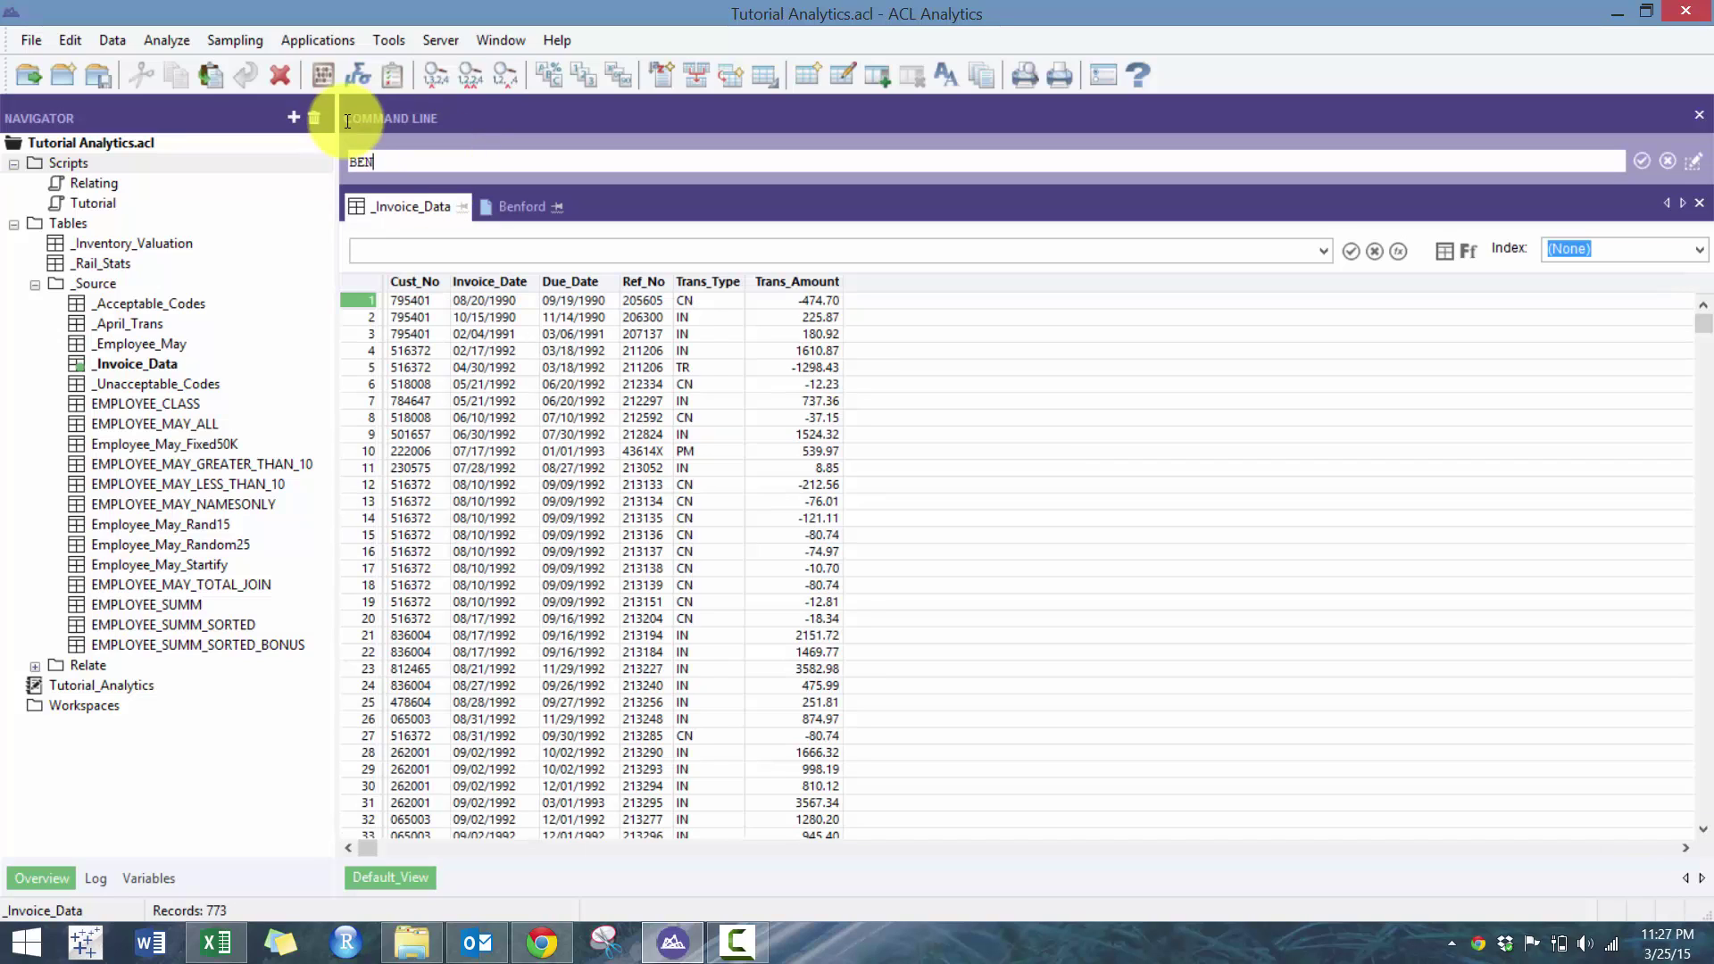
{"action": "type", "text": "FORD ON TRANS"}
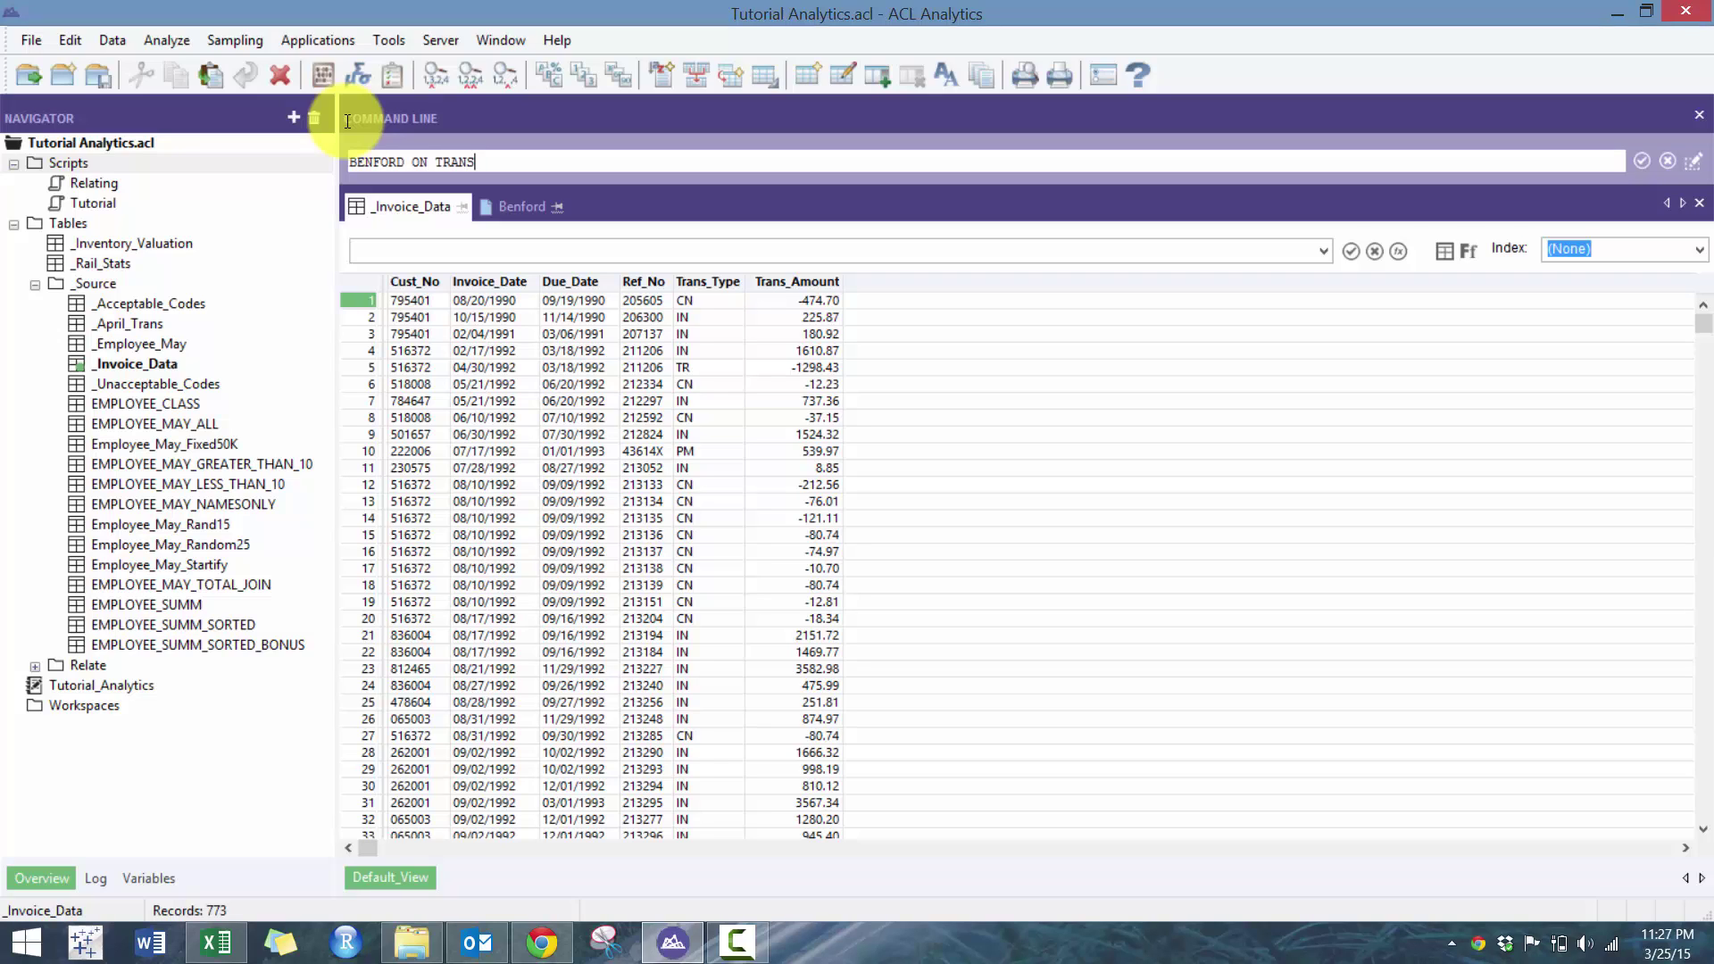
{"action": "type", "text": "_AMOU"}
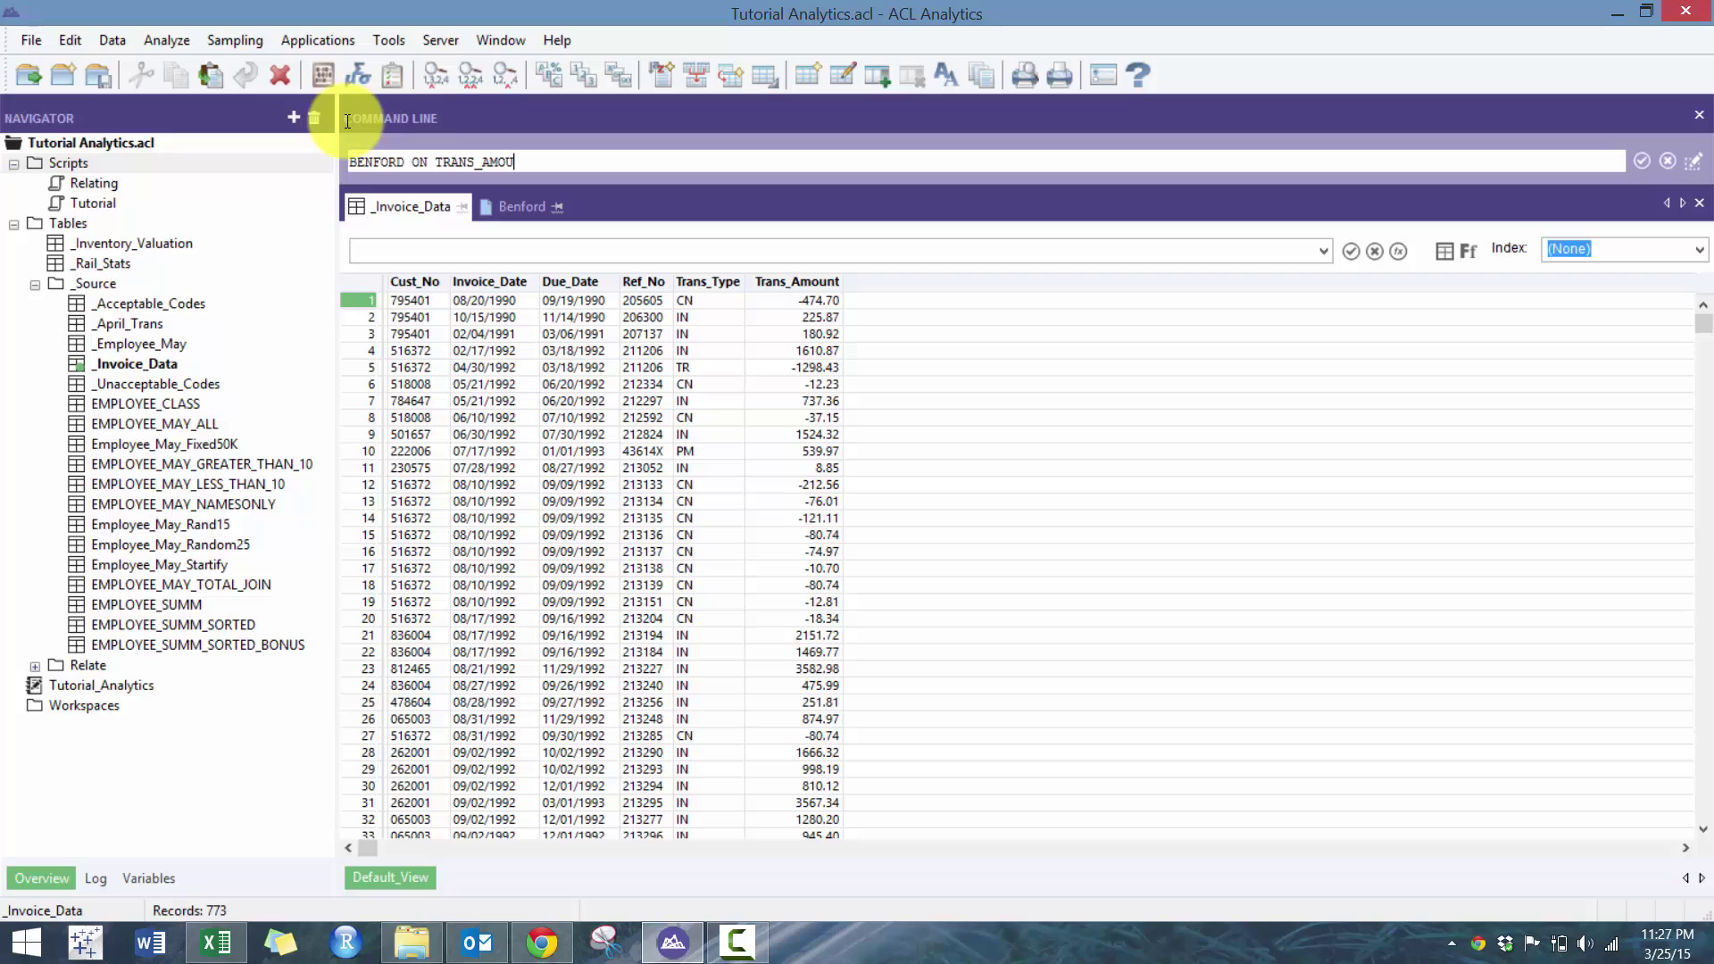
{"action": "type", "text": "NT LEADING 2 BOU"}
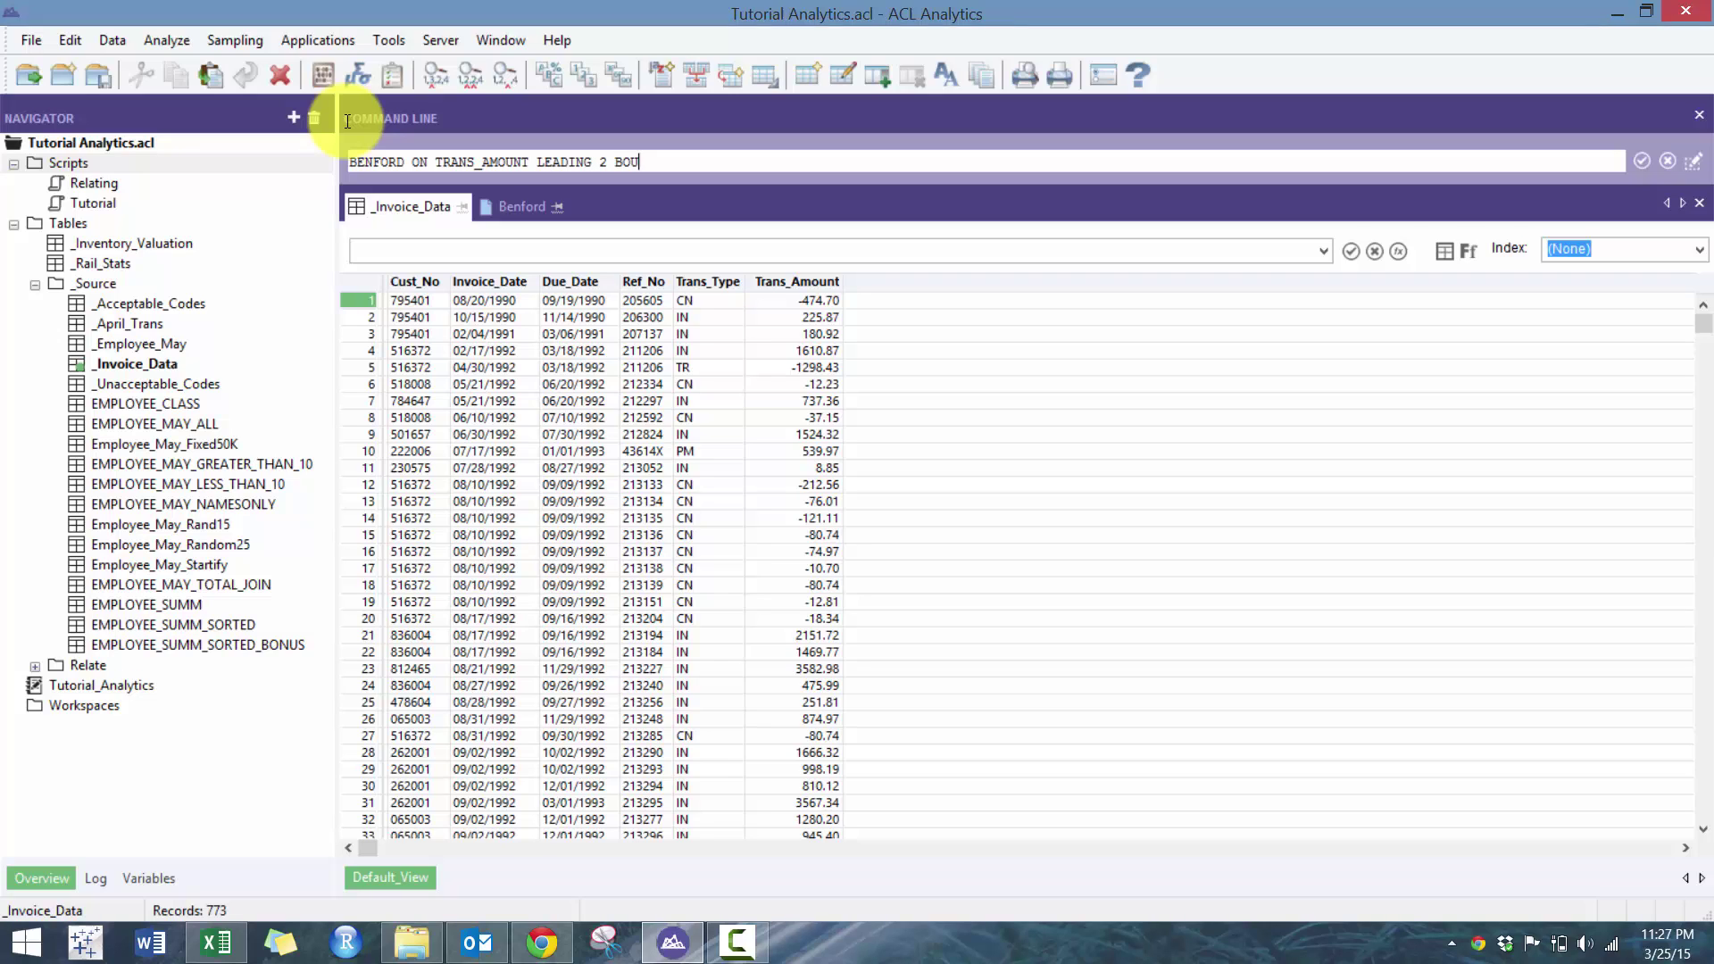
{"action": "type", "text": "NDS"}
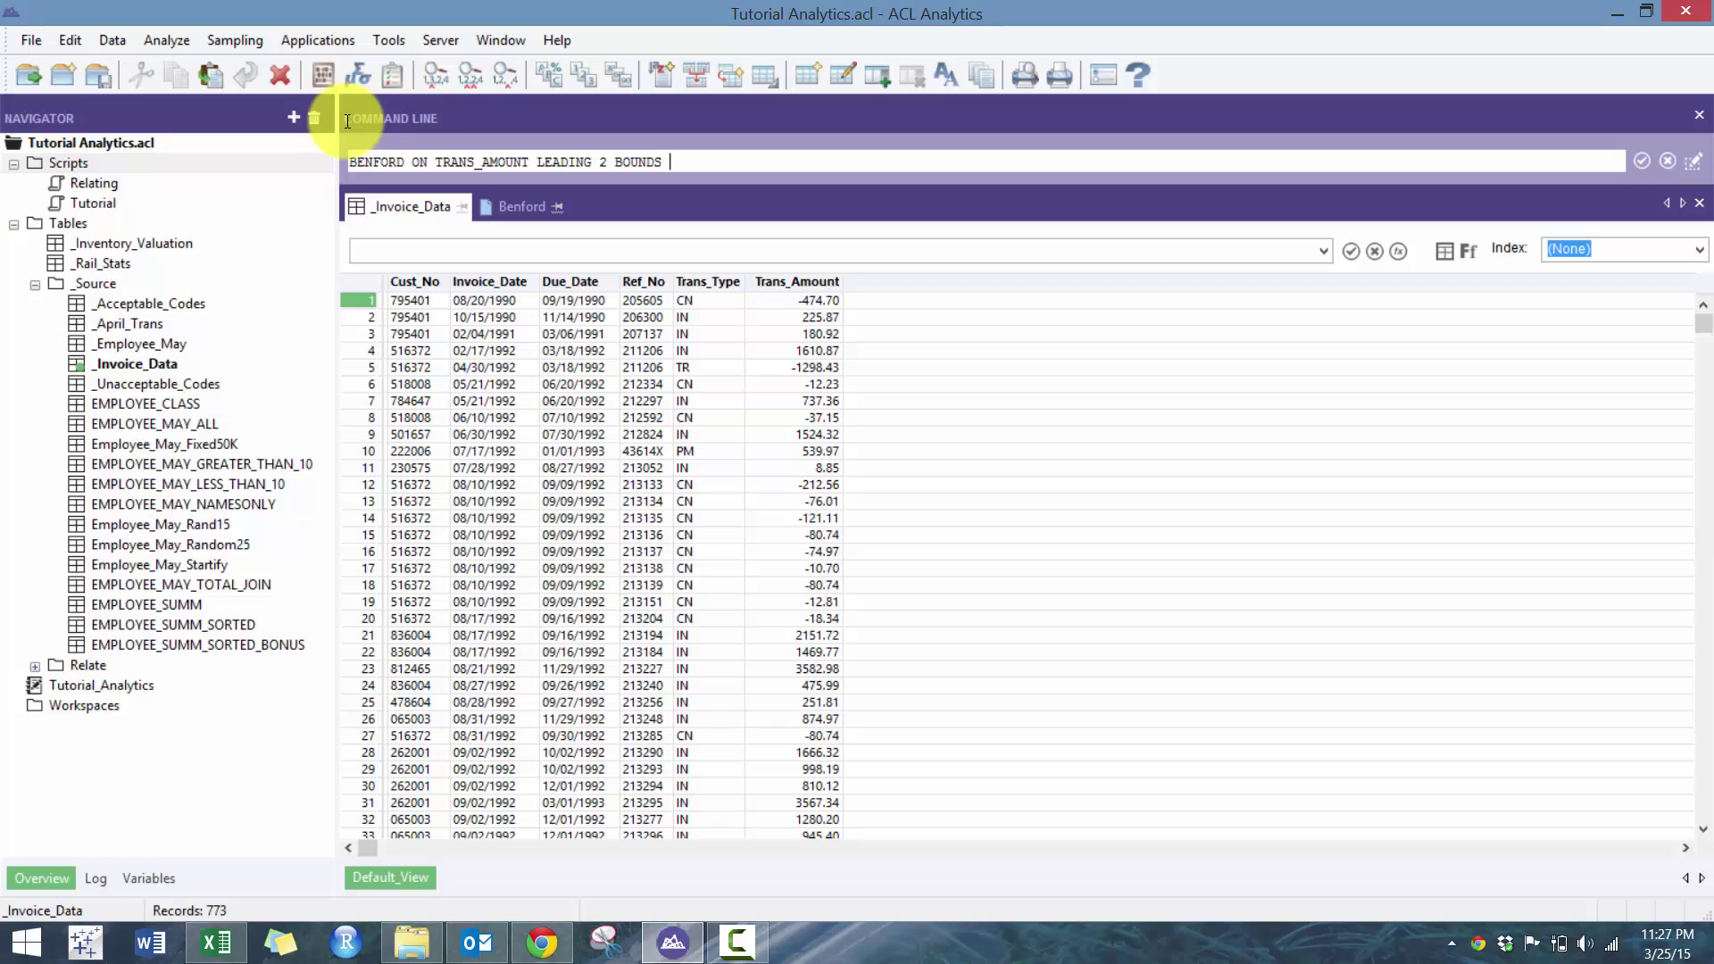
{"action": "type", "text": "TO SCREEN"}
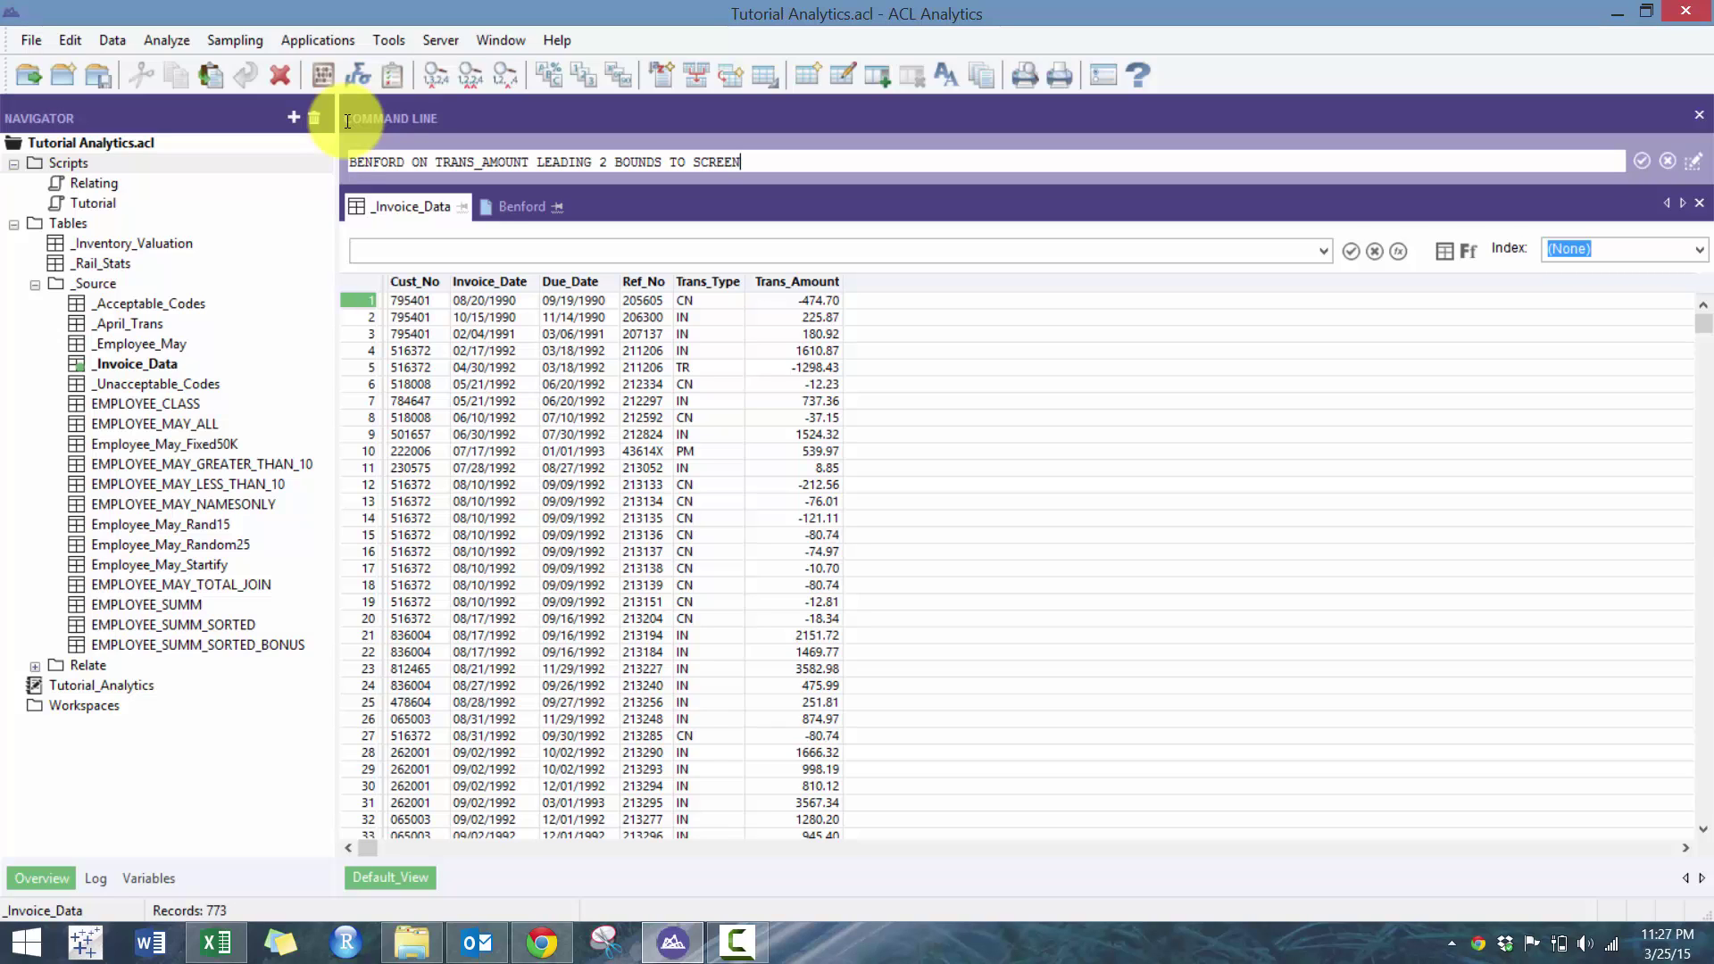
{"action": "key", "text": "Return"}
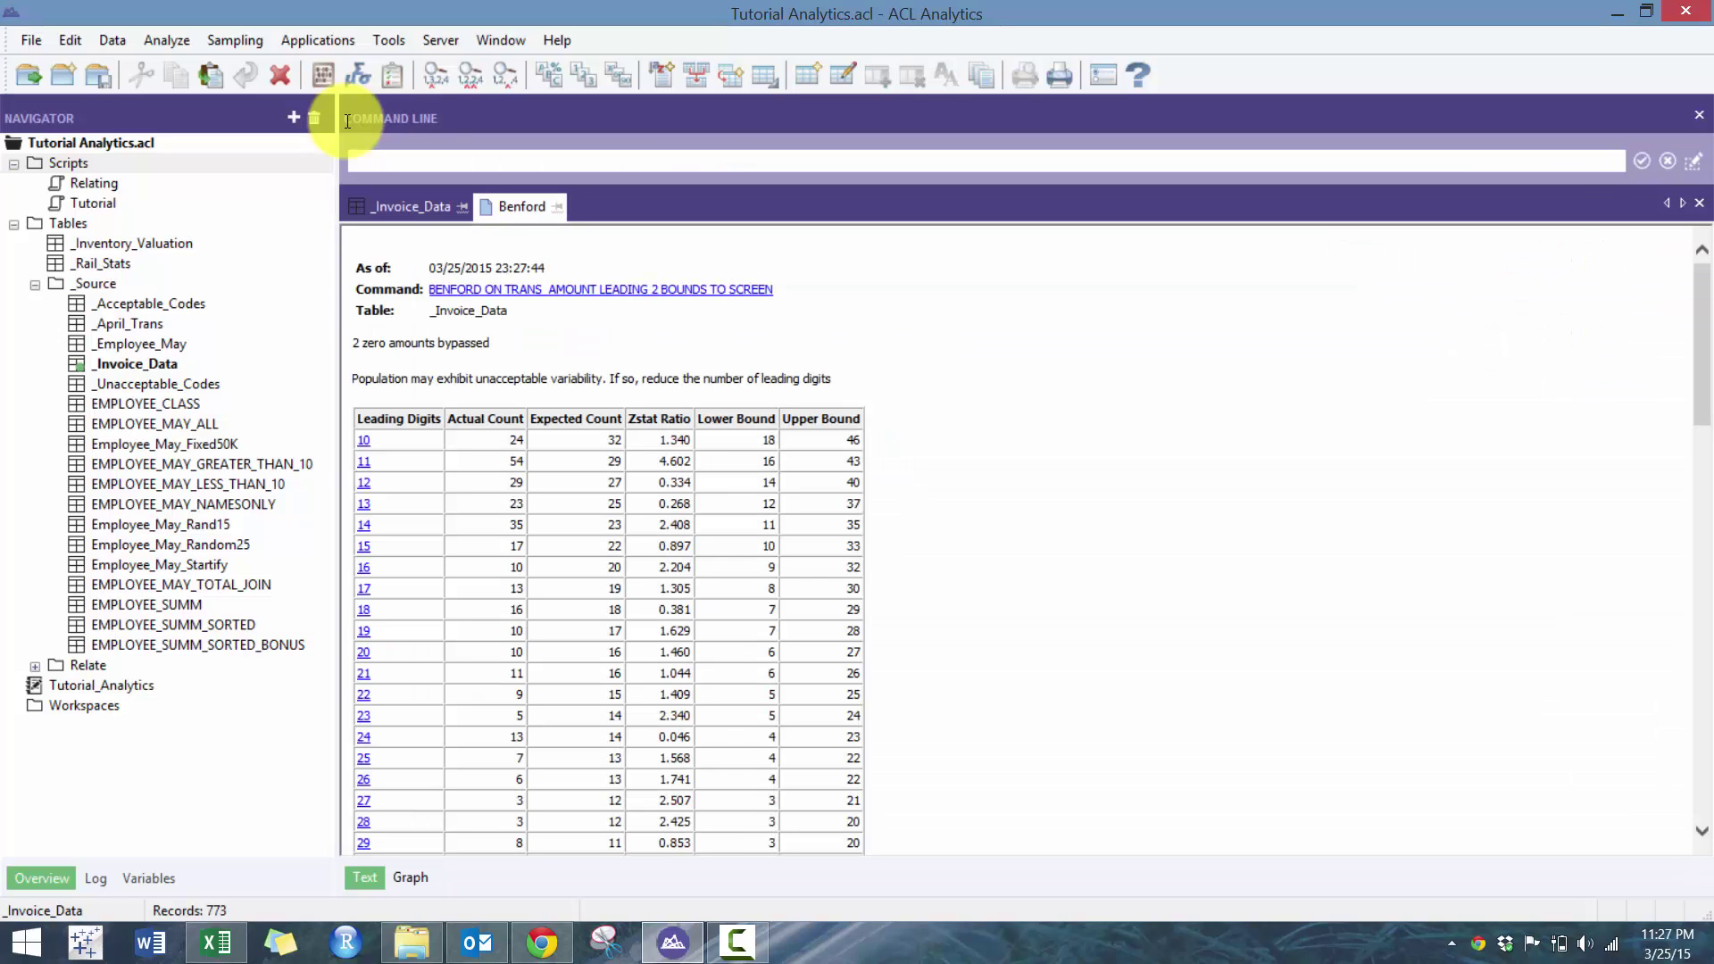
{"action": "left_click", "coordinate": [741, 506]}
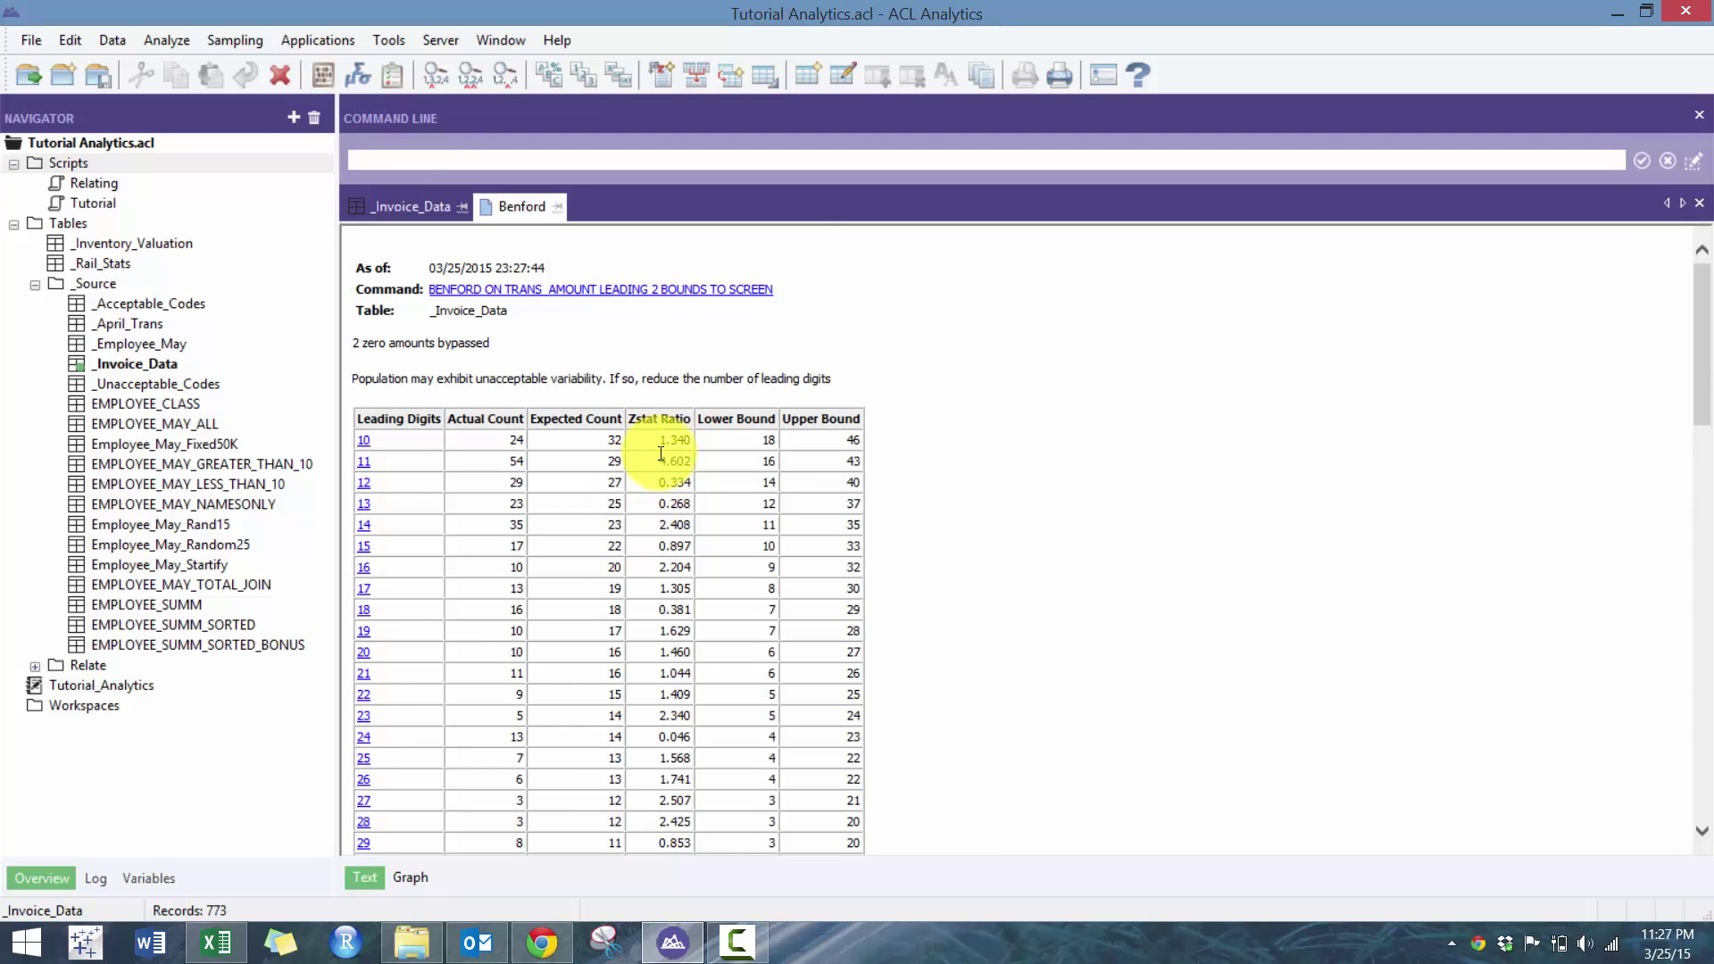
{"action": "scroll", "coordinate": [656, 497], "scroll_direction": "down", "scroll_amount": 4}
{"action": "scroll", "coordinate": [656, 497], "scroll_direction": "up", "scroll_amount": 5}
{"action": "left_click_drag", "start_coordinate": [607, 460], "coordinate": [693, 463]}
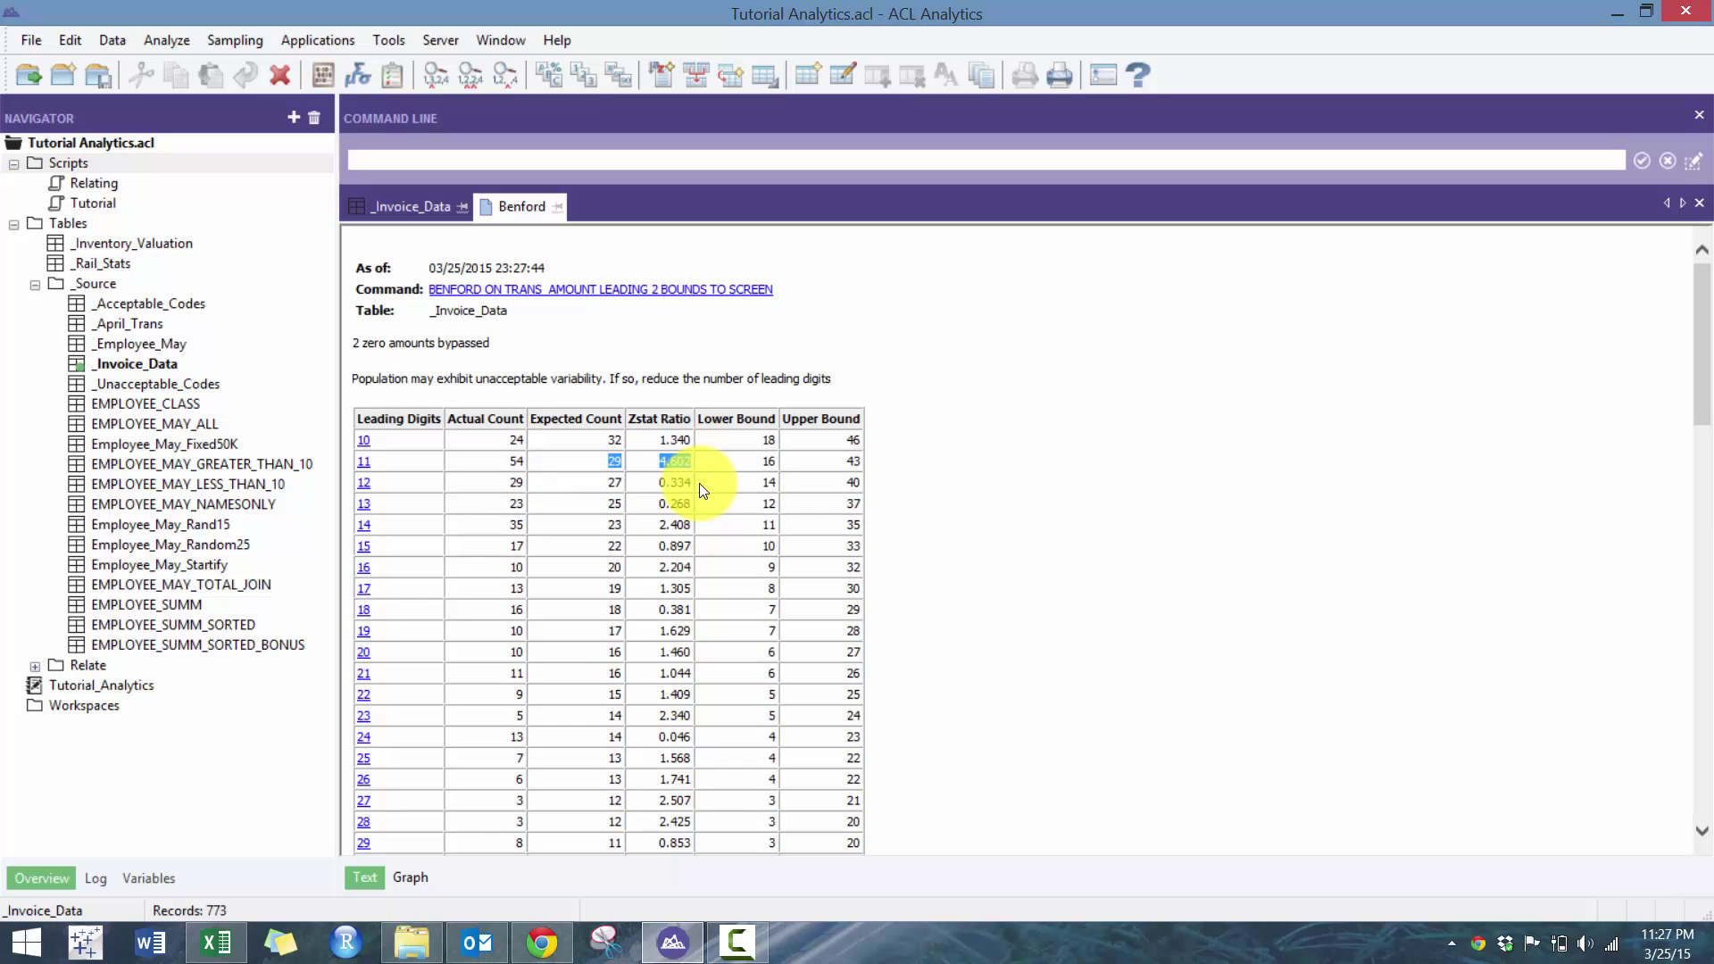
{"action": "scroll", "coordinate": [697, 576], "scroll_direction": "down", "scroll_amount": 5}
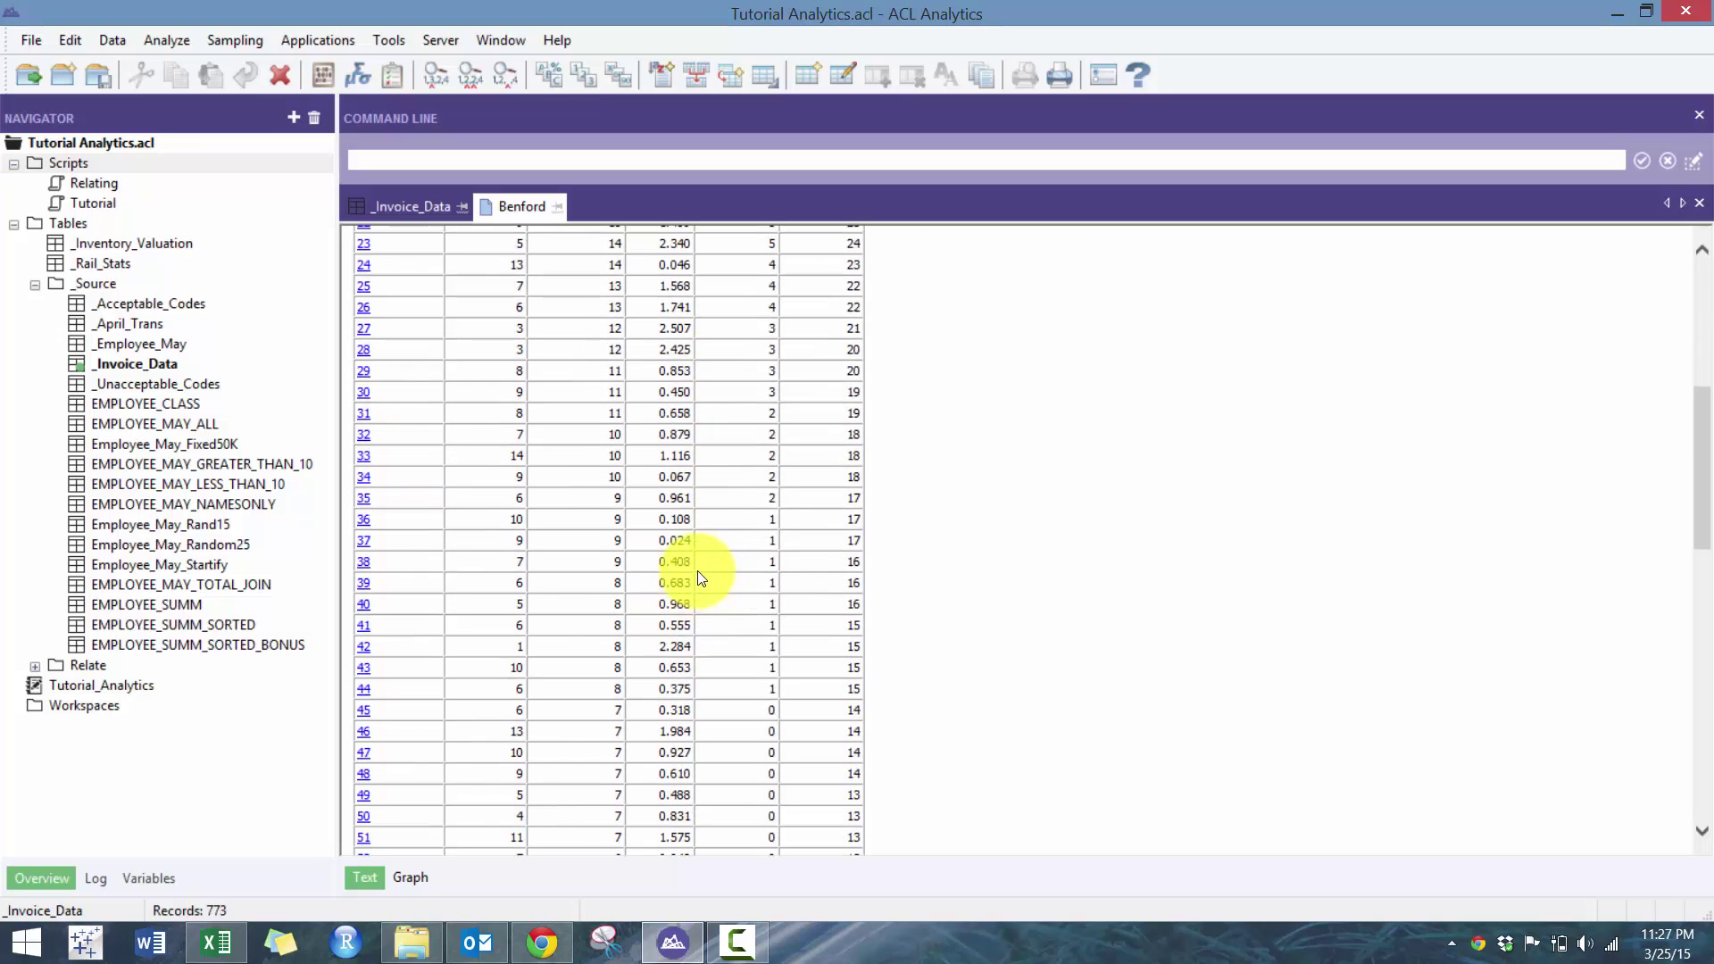
{"action": "scroll", "coordinate": [686, 509], "scroll_direction": "down", "scroll_amount": 8}
{"action": "scroll", "coordinate": [693, 527], "scroll_direction": "down", "scroll_amount": 8}
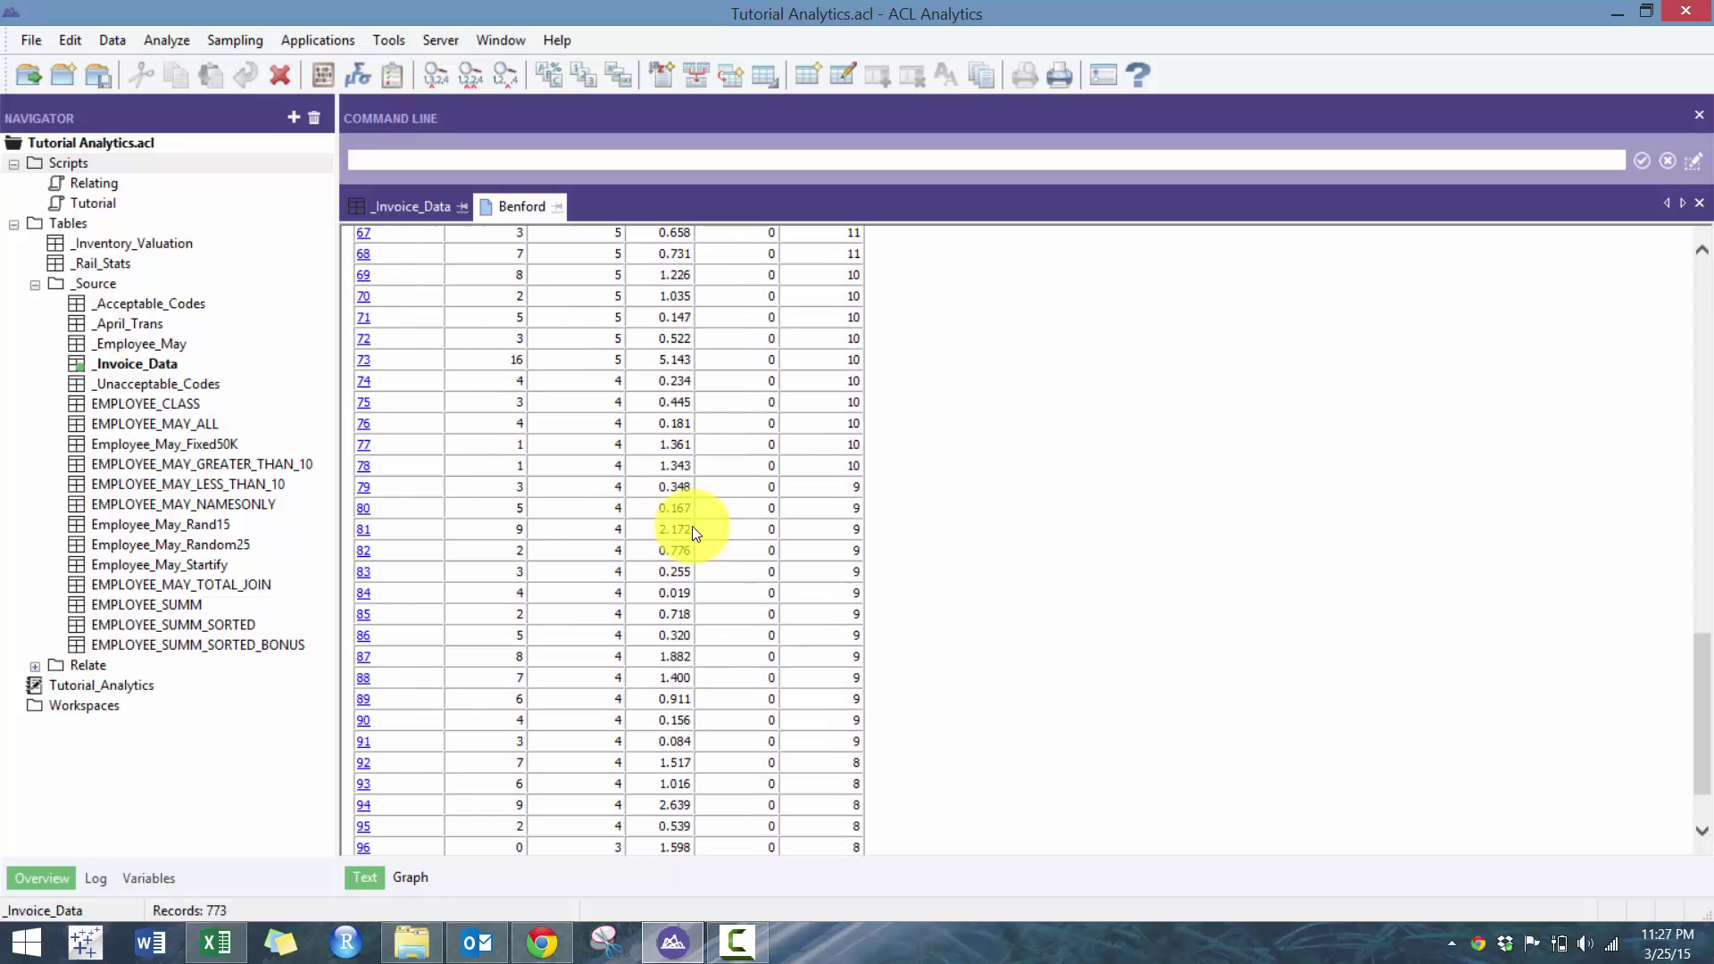
{"action": "scroll", "coordinate": [693, 526], "scroll_direction": "up", "scroll_amount": 16}
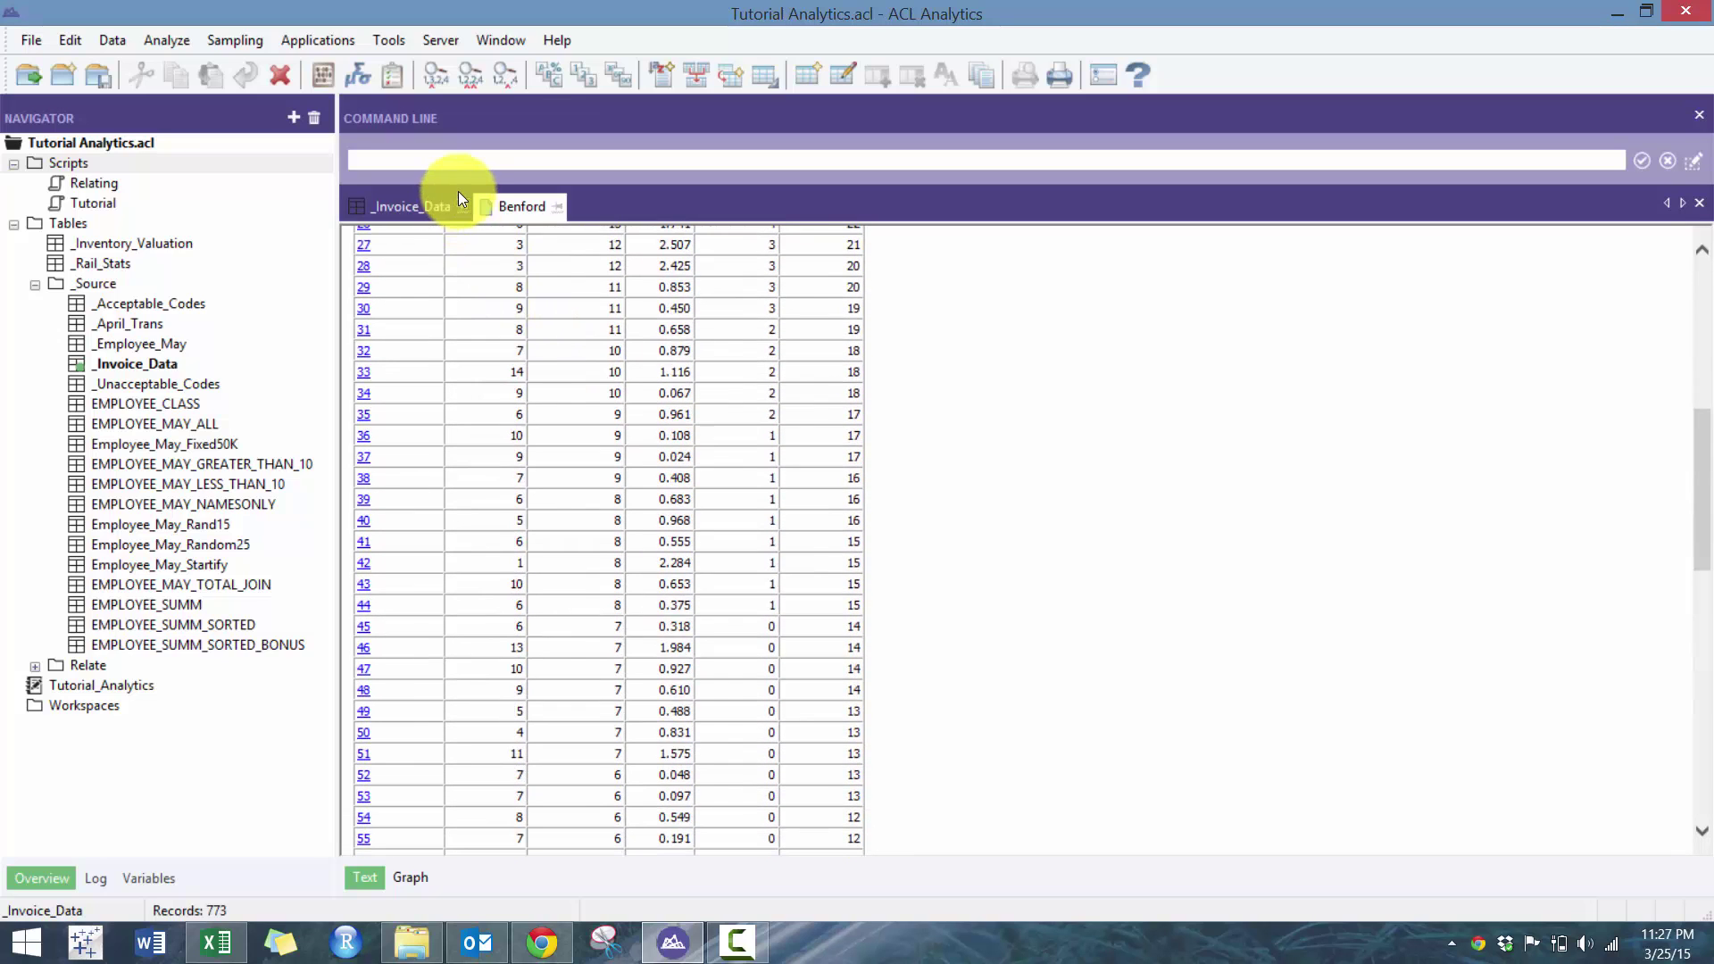
Step: Reuse the last BENFORD command from the Log, replacing SCREEN with BENFORD.FIL, and run it
{"action": "left_click", "coordinate": [415, 207]}
{"action": "left_click", "coordinate": [96, 878]}
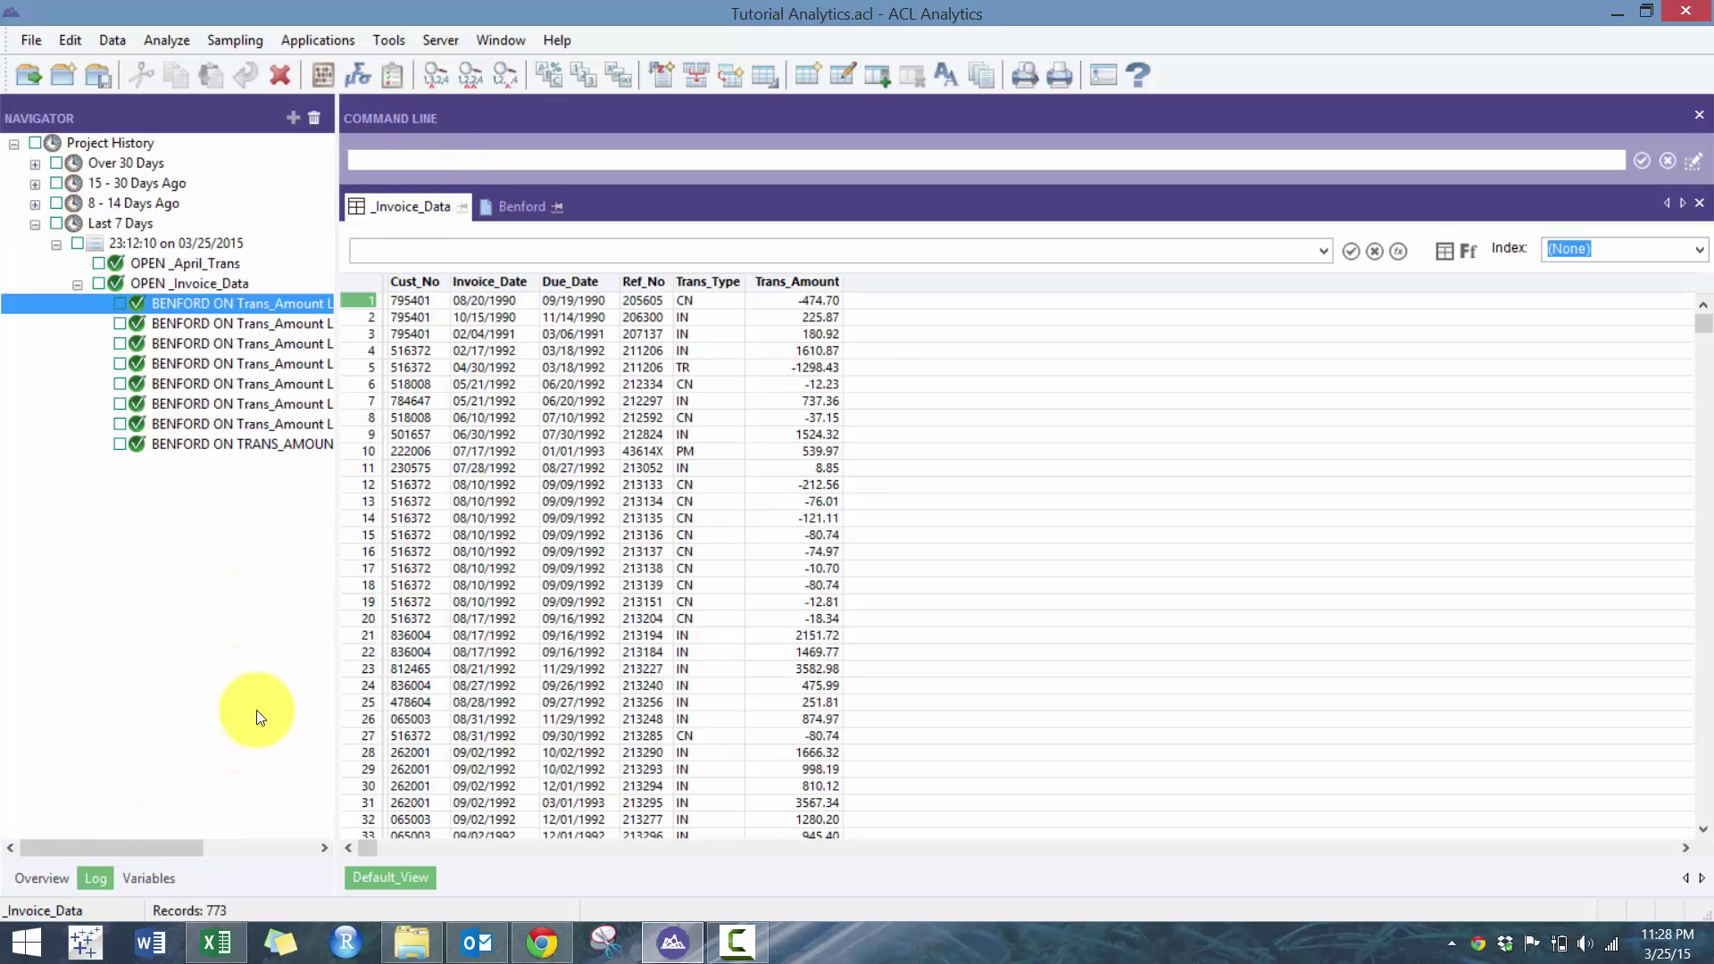
{"action": "left_click_drag", "start_coordinate": [254, 443], "coordinate": [721, 180]}
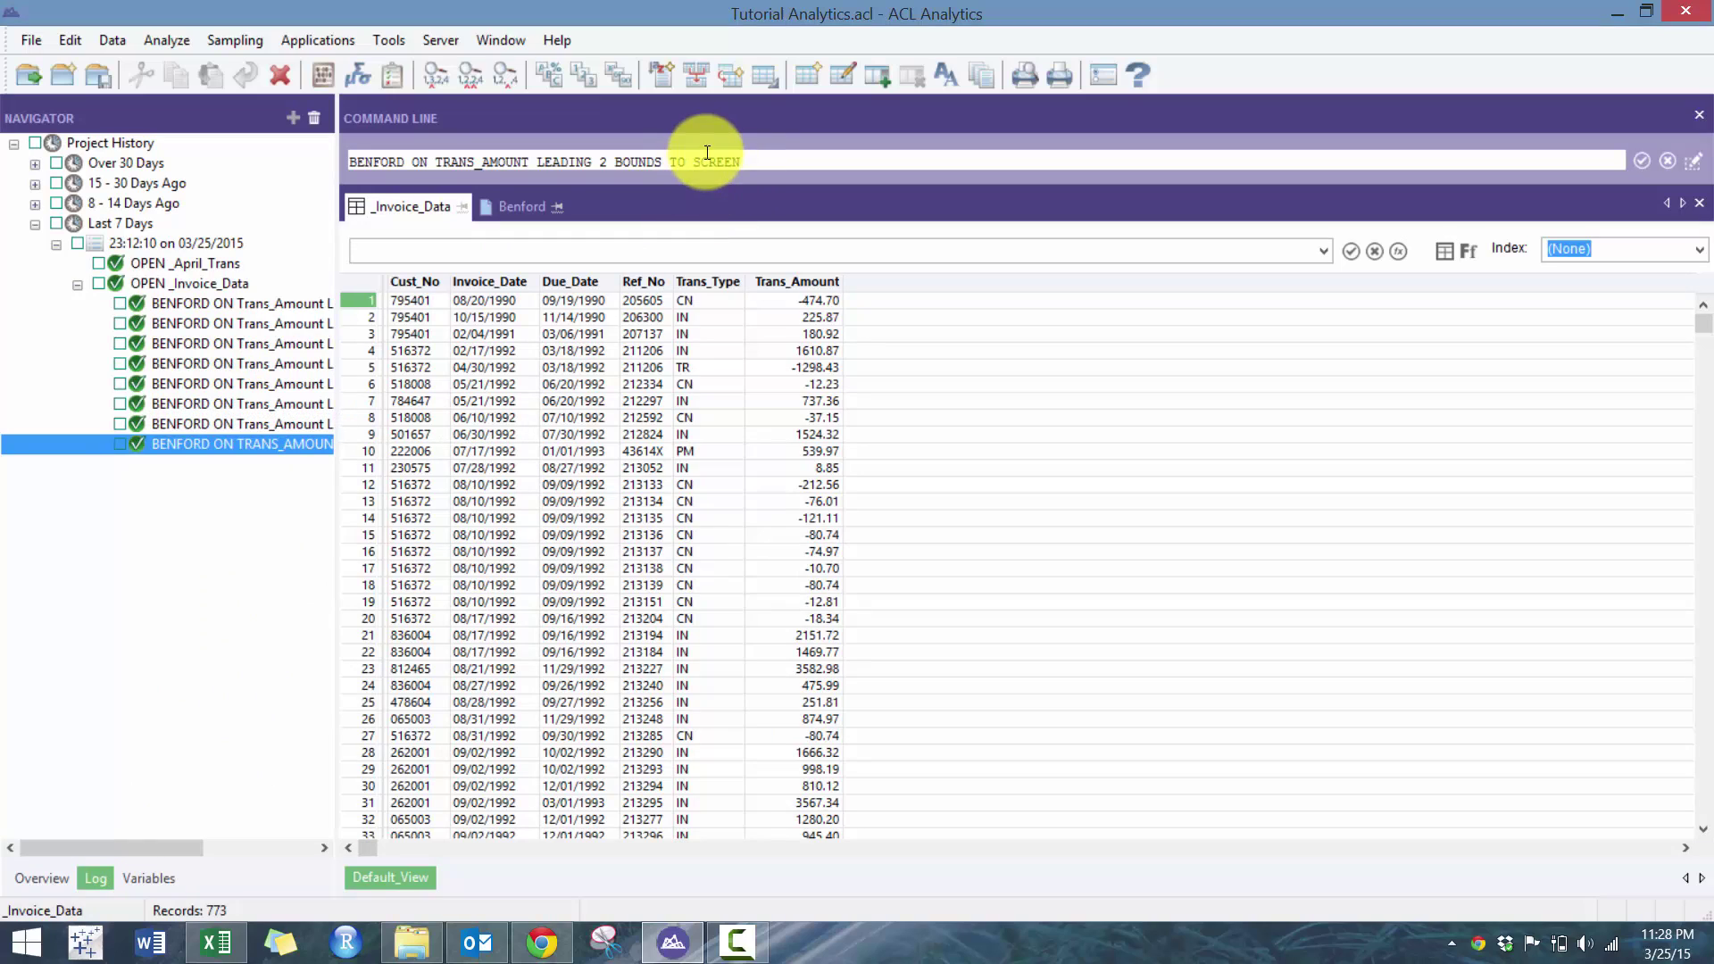
{"action": "double_click", "coordinate": [746, 162]}
{"action": "key", "text": "BackSpace"}
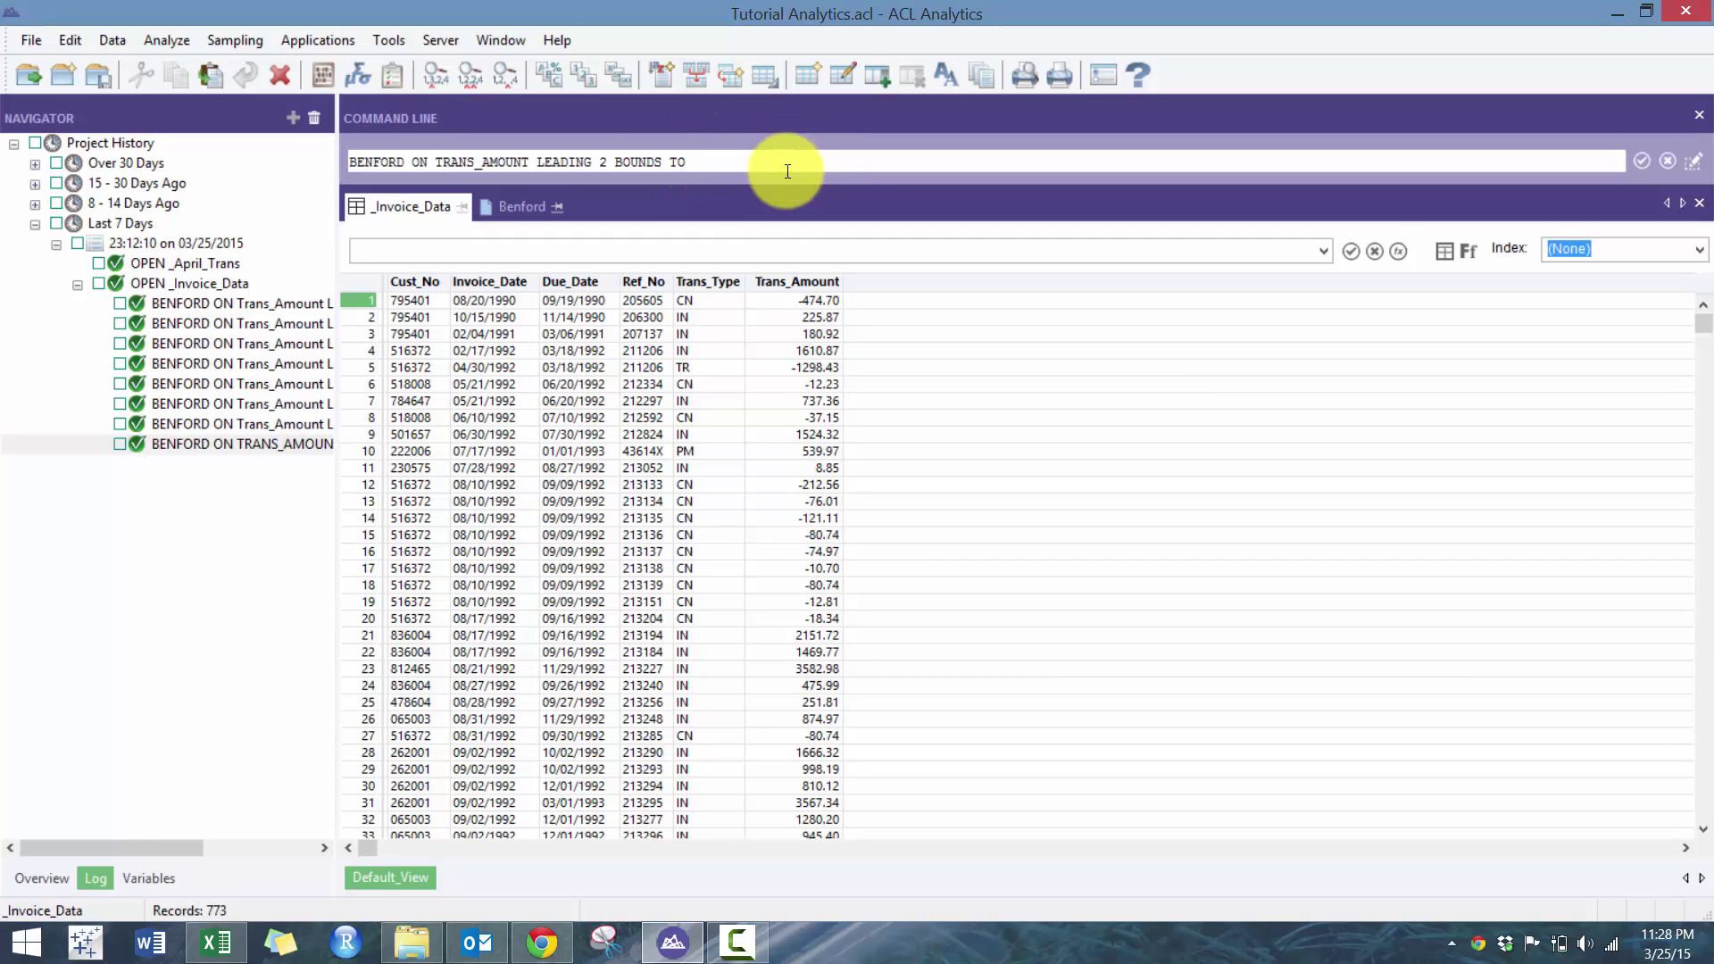
{"action": "type", "text": "BENFORD.FIL"}
{"action": "key", "text": "Return"}
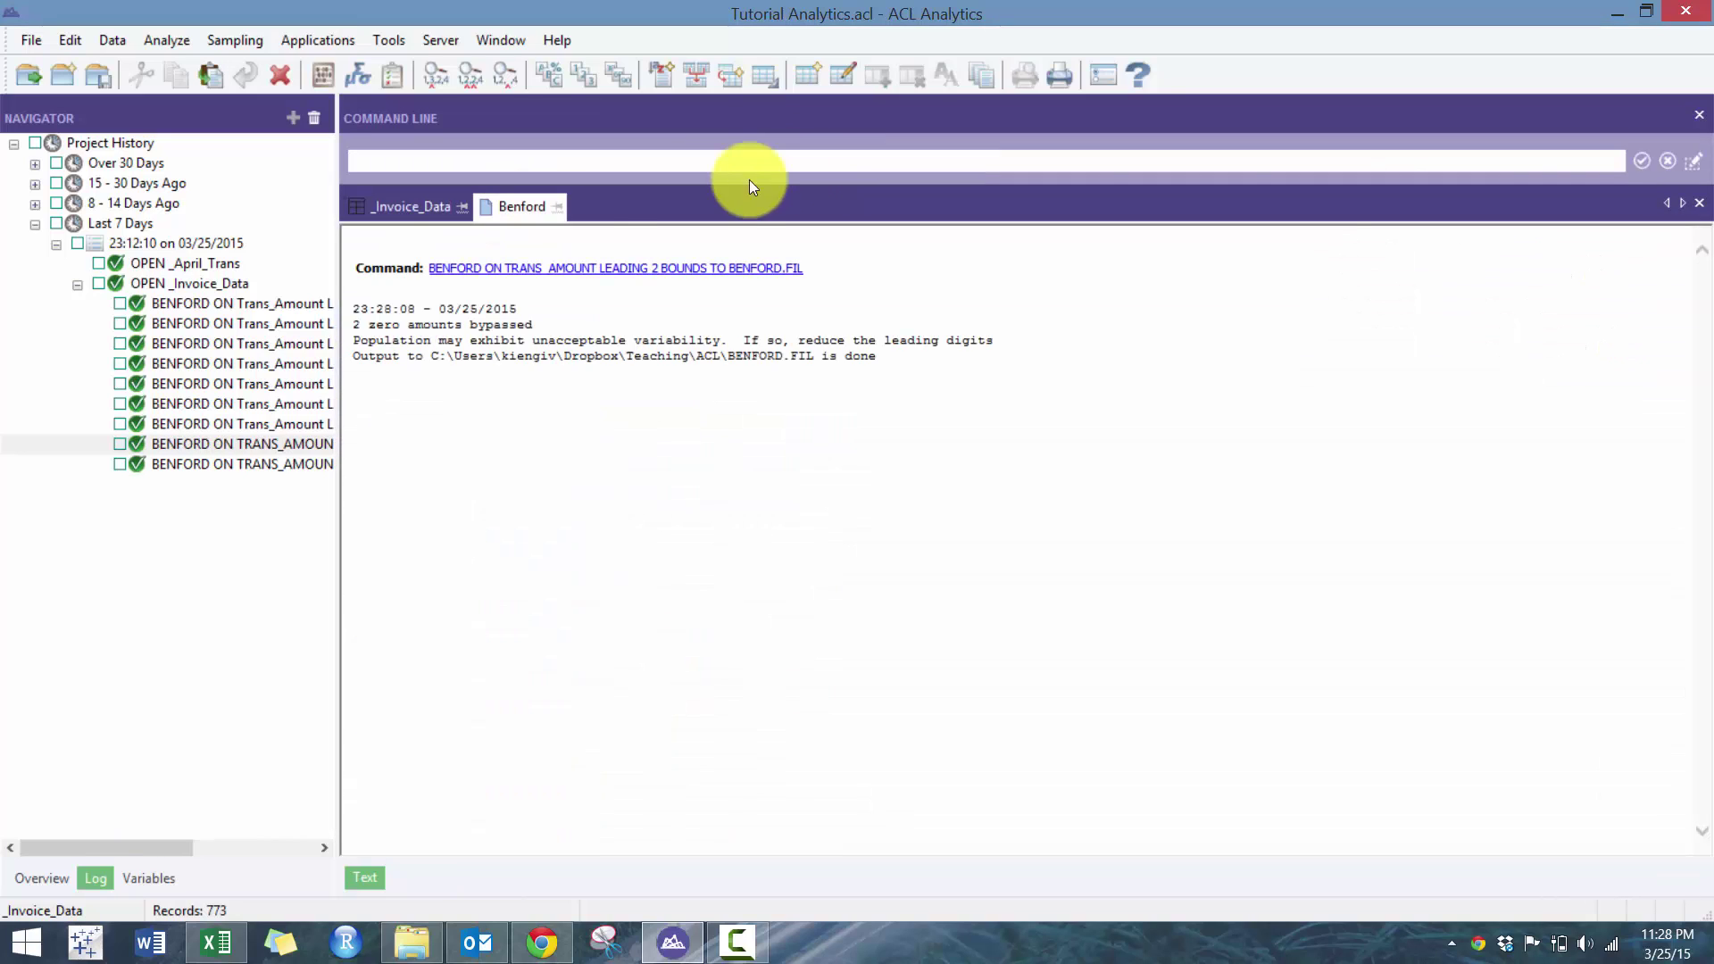
Step: Run OPEN BENFORD from the command line to display the 90-record results table
{"action": "left_click", "coordinate": [49, 873]}
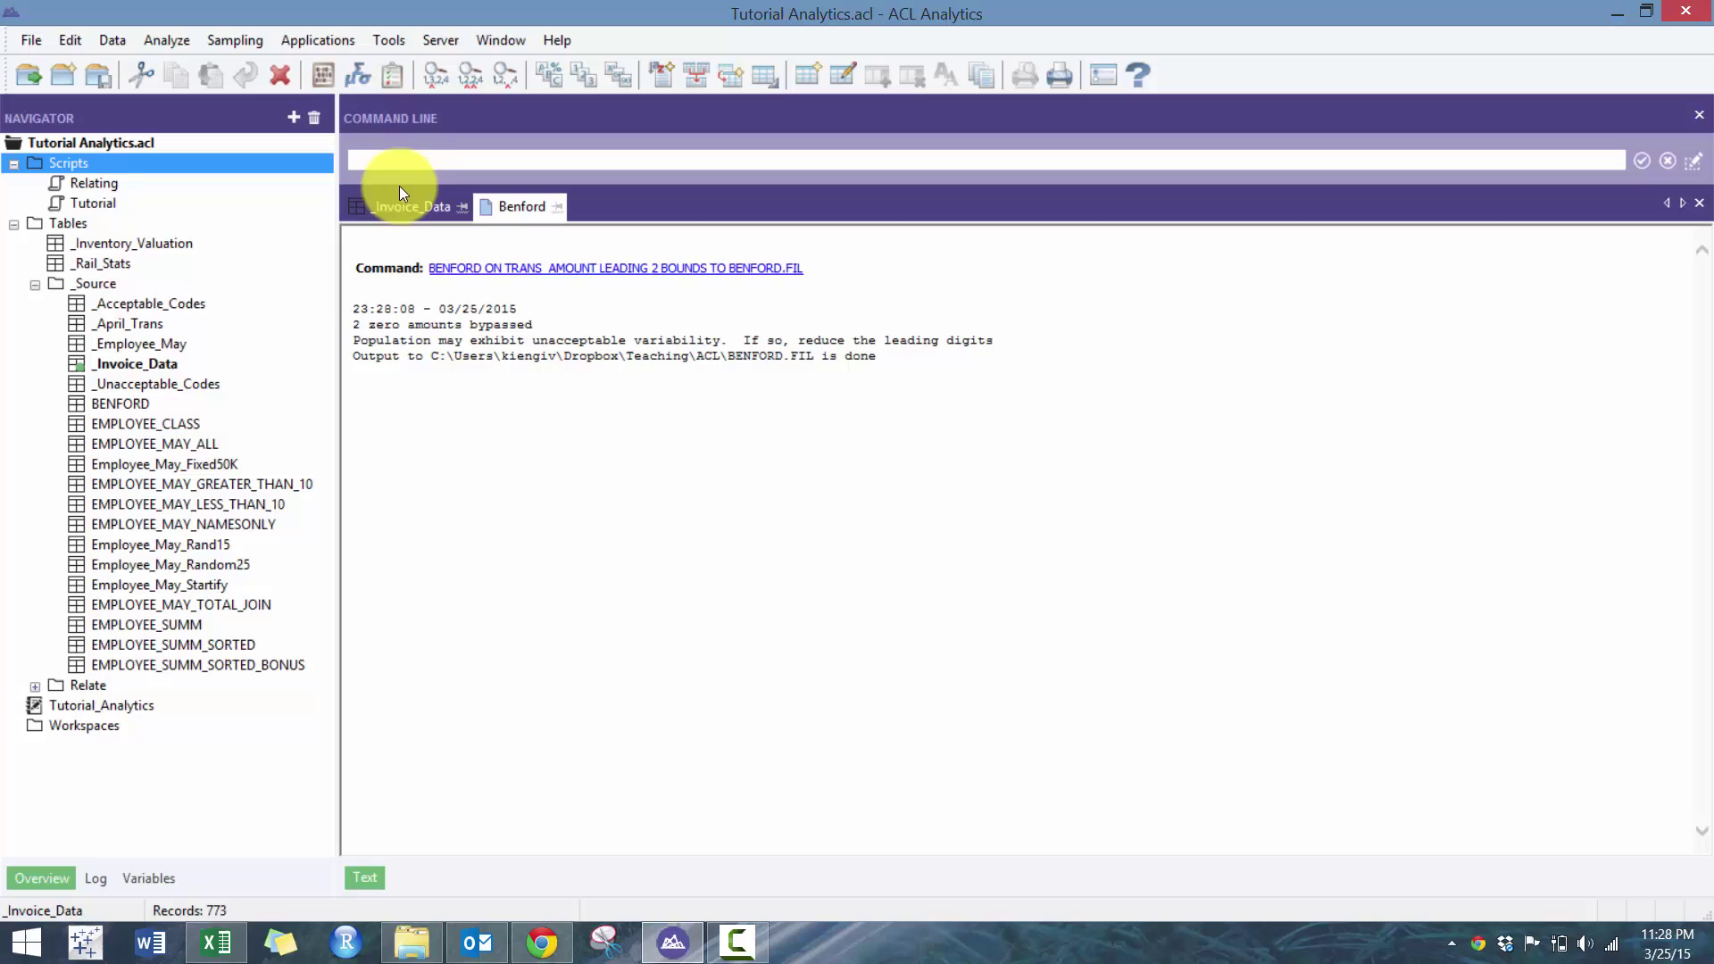
{"action": "left_click", "coordinate": [375, 161]}
{"action": "type", "text": "OPEN BEFN"}
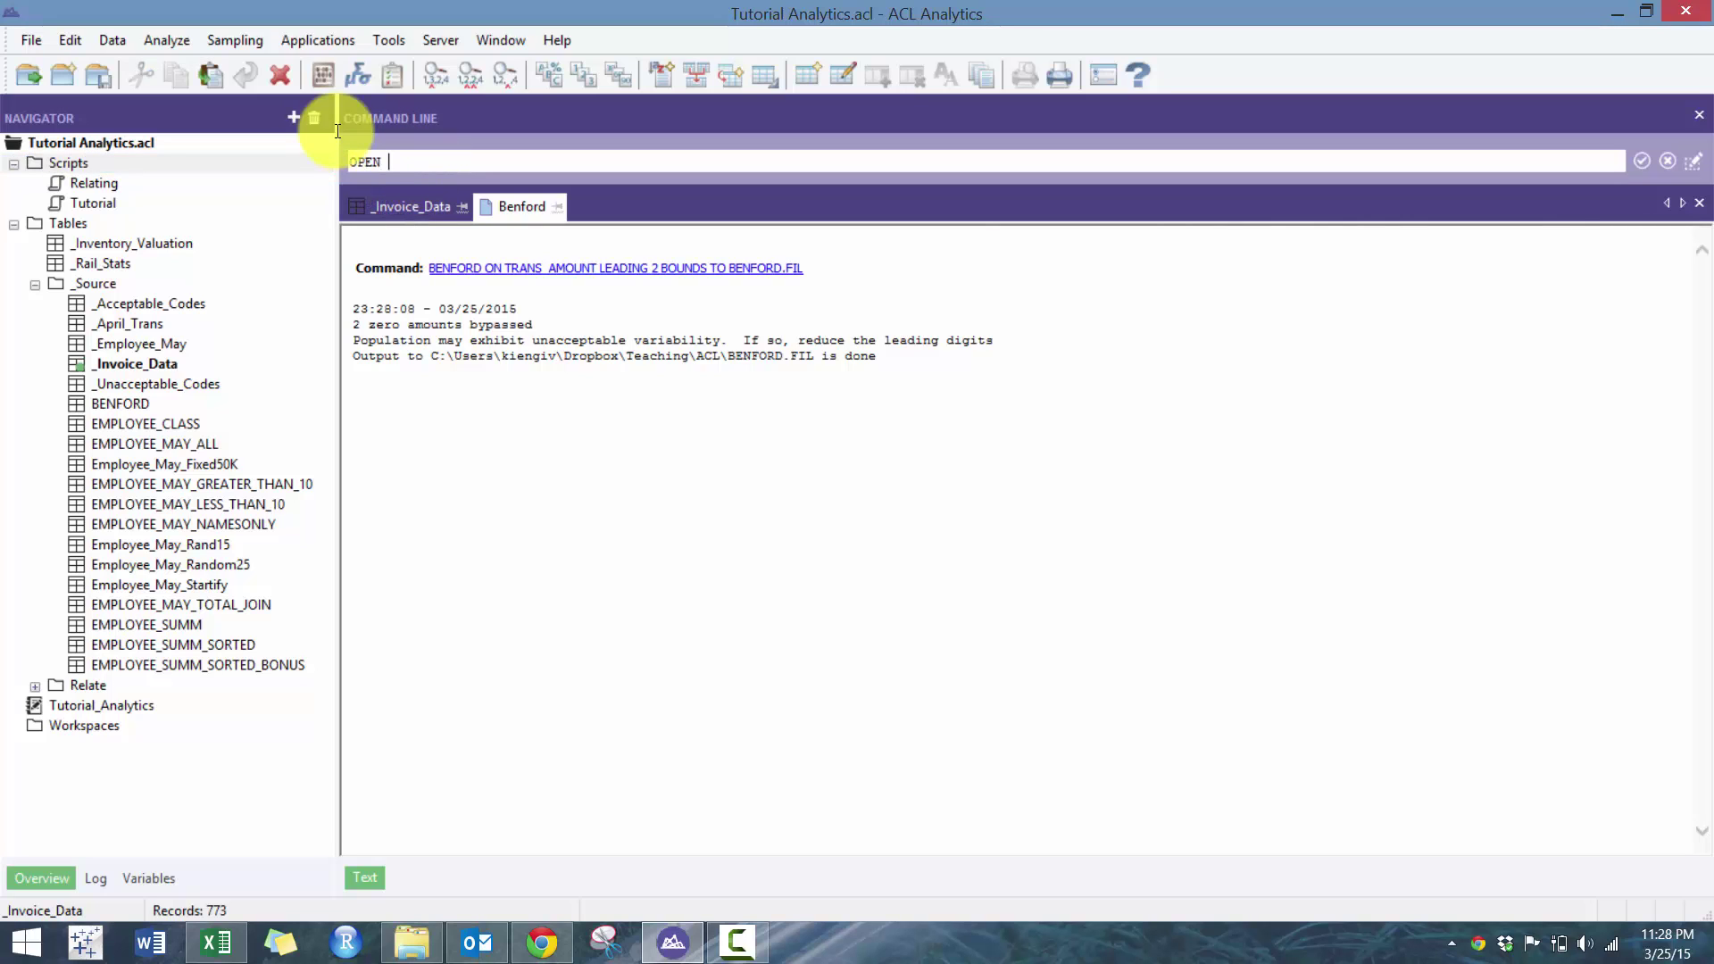
{"action": "key", "text": "BackSpace"}
{"action": "key", "text": "BackSpace"}
{"action": "type", "text": "NFORD"}
{"action": "key", "text": "Return"}
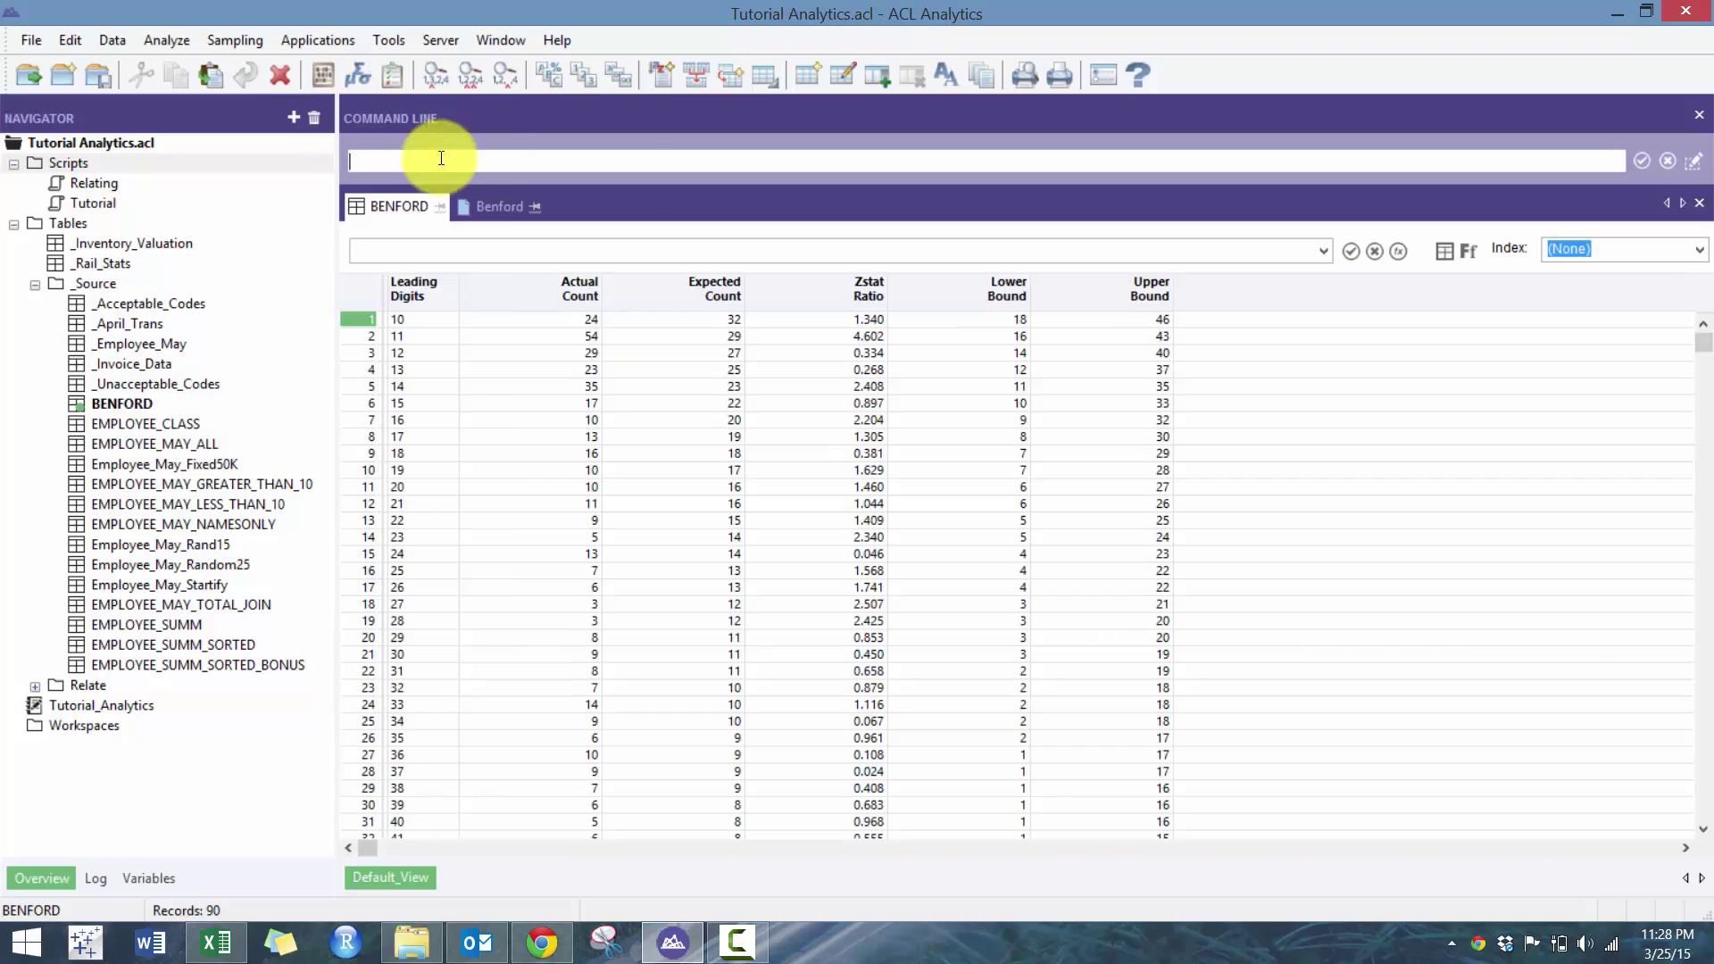